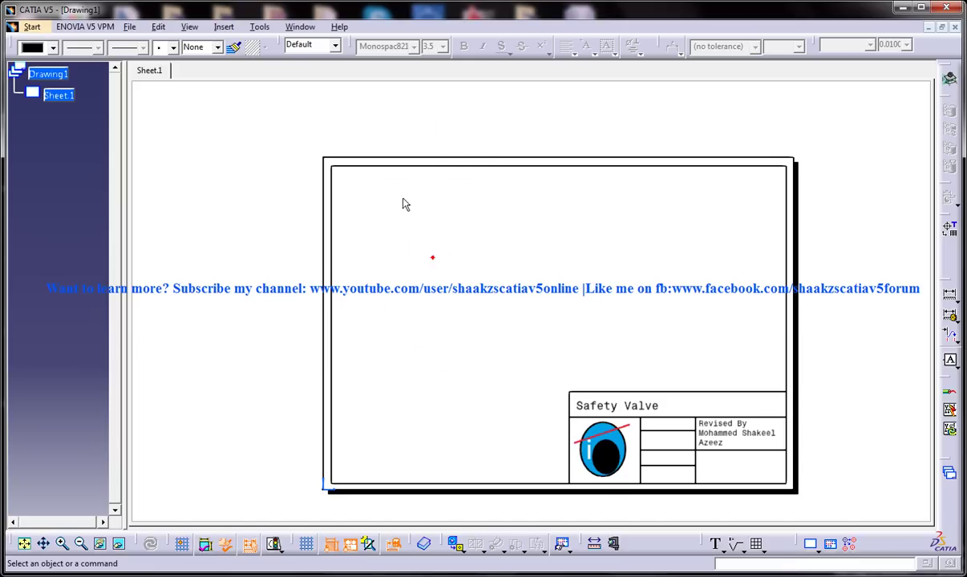
Step: Examine the hex bolt model in Part2.CATPart and return to Drawing1
{"action": "left_click", "coordinate": [299, 27]}
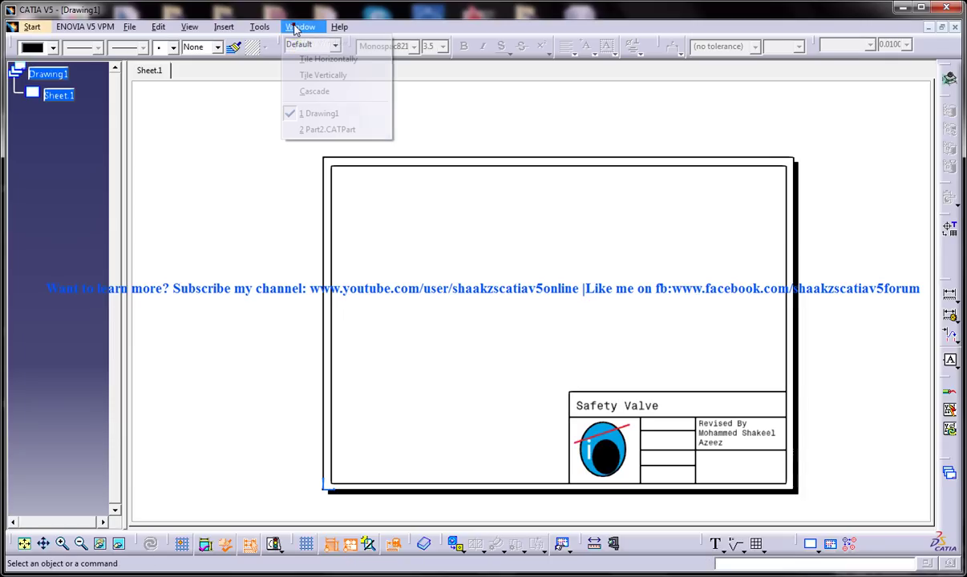
{"action": "left_click", "coordinate": [330, 130]}
{"action": "mouse_move", "coordinate": [520, 253]}
{"action": "middle_mouse_down"}
{"action": "mouse_move", "coordinate": [512, 255]}
{"action": "mouse_move", "coordinate": [522, 225]}
{"action": "mouse_move", "coordinate": [515, 233]}
{"action": "mouse_move", "coordinate": [517, 194]}
{"action": "mouse_move", "coordinate": [550, 176]}
{"action": "mouse_move", "coordinate": [572, 145]}
{"action": "mouse_move", "coordinate": [509, 250]}
{"action": "middle_mouse_up"}
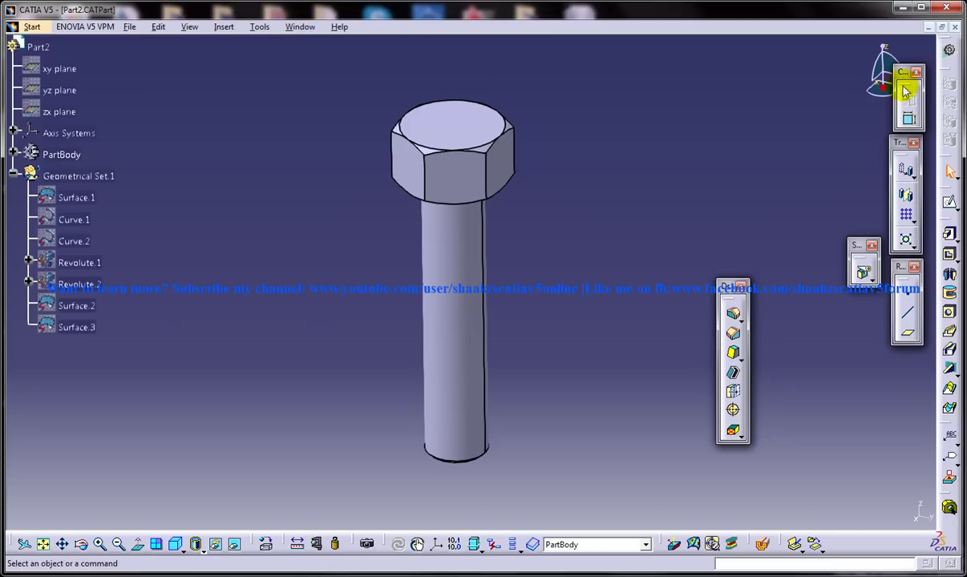
{"action": "left_click", "coordinate": [309, 26]}
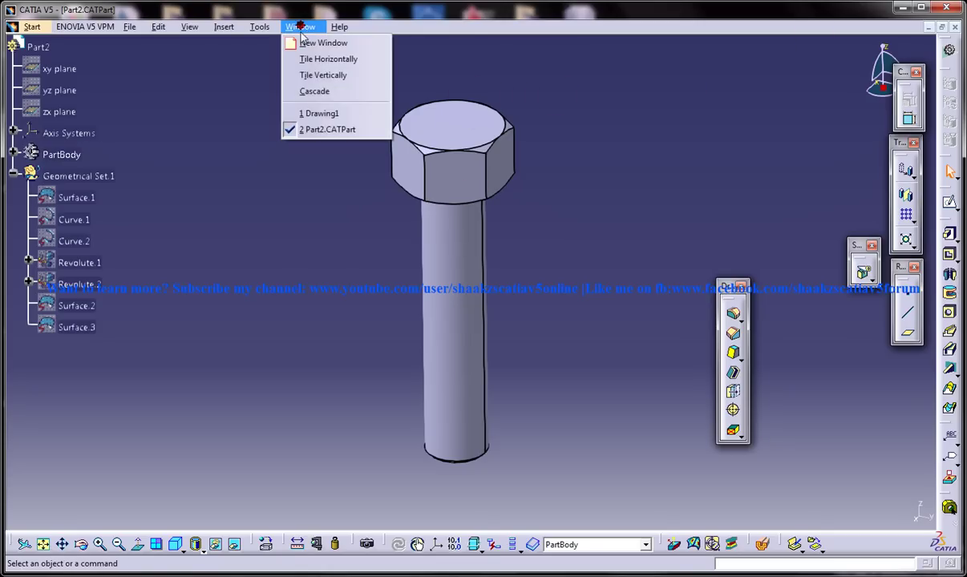
{"action": "left_click", "coordinate": [318, 115]}
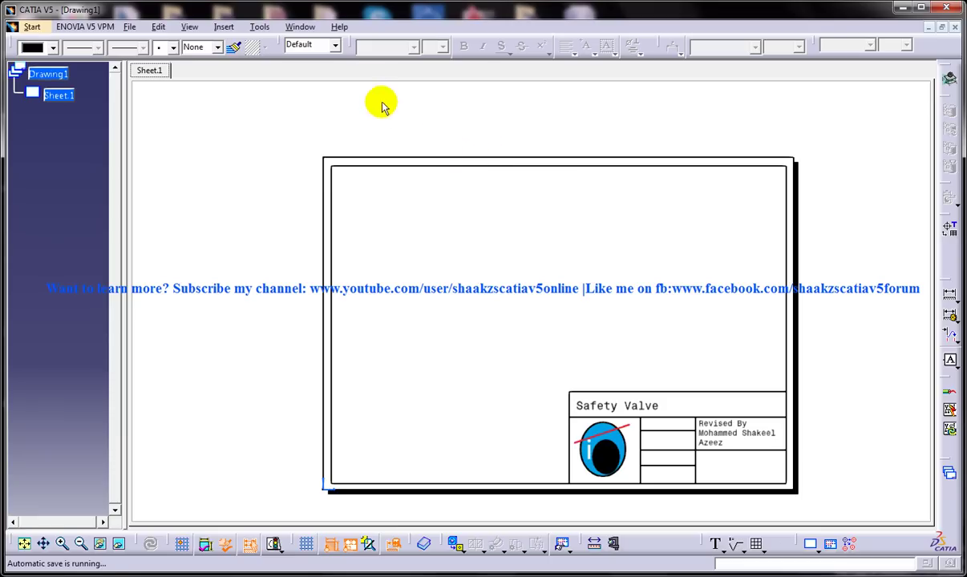
Step: Create a front view of the bolt from Part2's yz plane and place it in the sheet's upper-left area
{"action": "left_click", "coordinate": [224, 26]}
{"action": "left_click", "coordinate": [239, 64]}
{"action": "mouse_move", "coordinate": [409, 67]}
{"action": "left_click", "coordinate": [446, 62]}
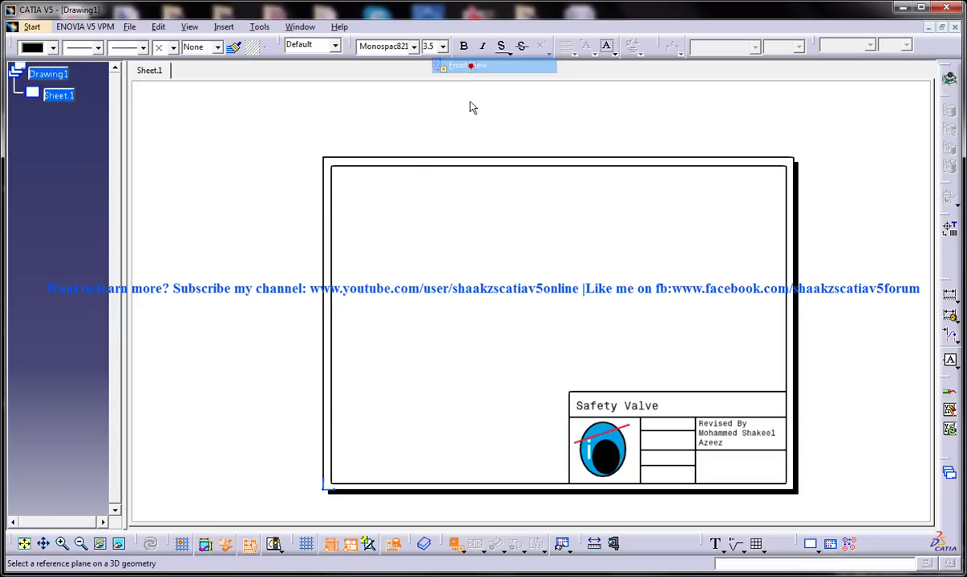
{"action": "left_click", "coordinate": [316, 27]}
{"action": "left_click", "coordinate": [357, 130]}
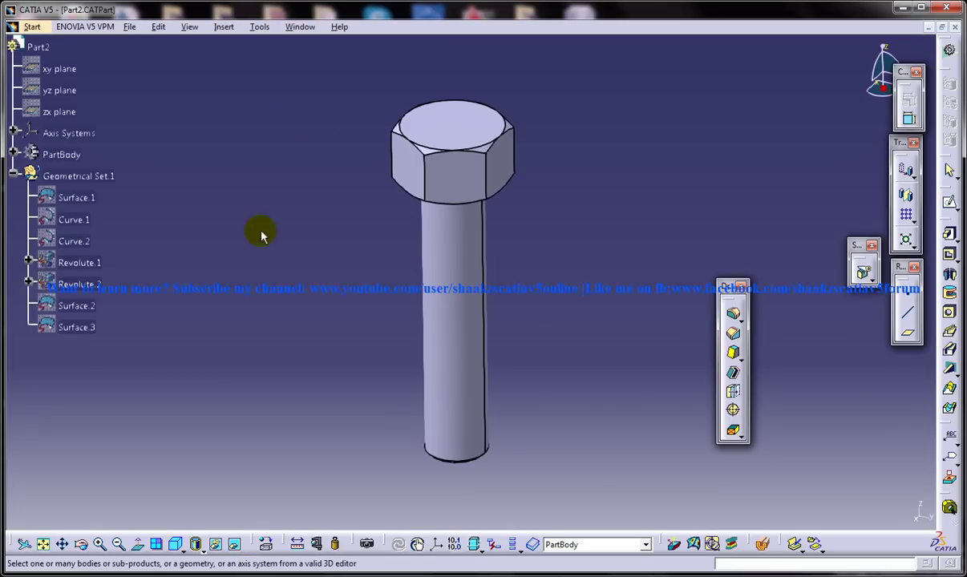
{"action": "left_click", "coordinate": [53, 94]}
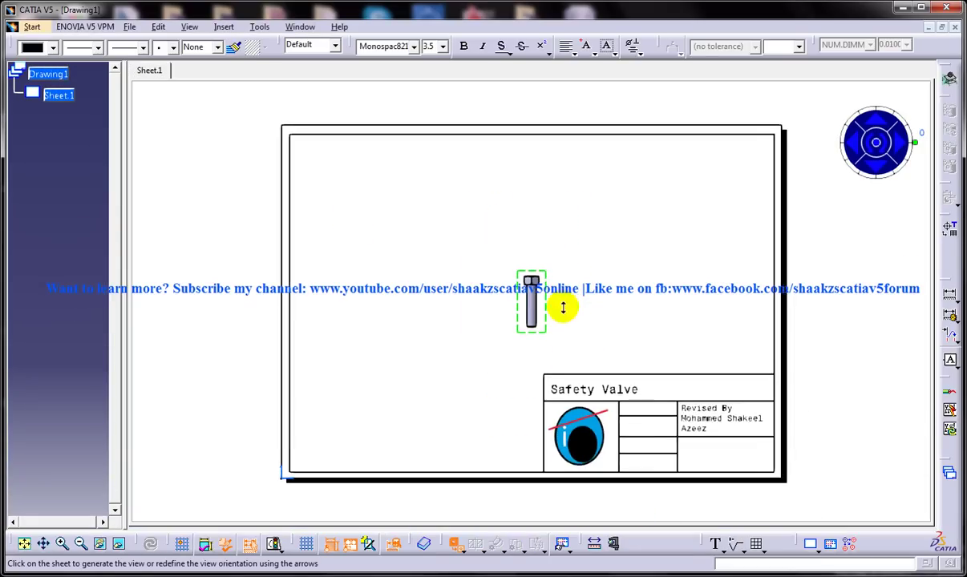
{"action": "left_click", "coordinate": [369, 179]}
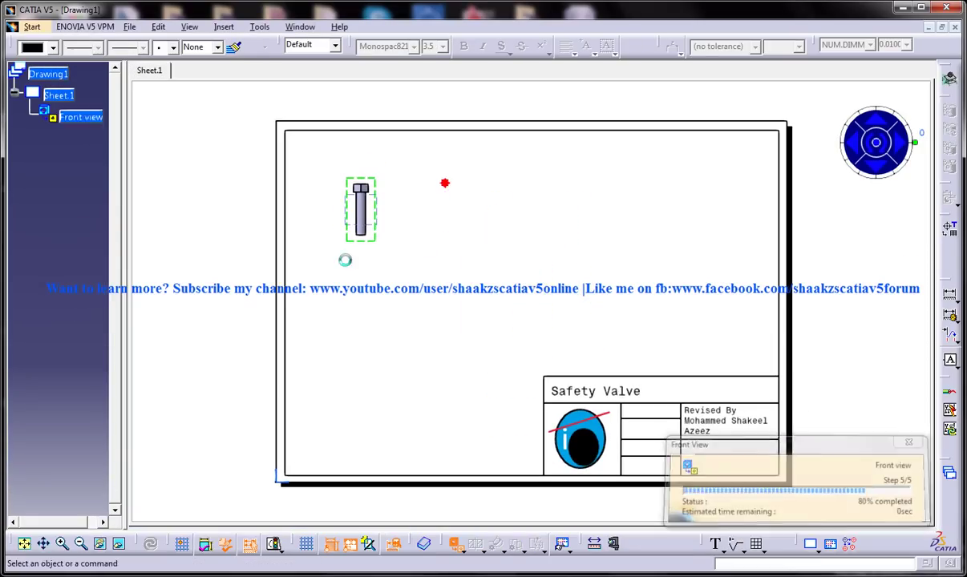
Step: Set the front view's scale to 5:1 in its properties
{"action": "left_click", "coordinate": [391, 170]}
{"action": "right_click", "coordinate": [390, 170]}
{"action": "left_click", "coordinate": [425, 250]}
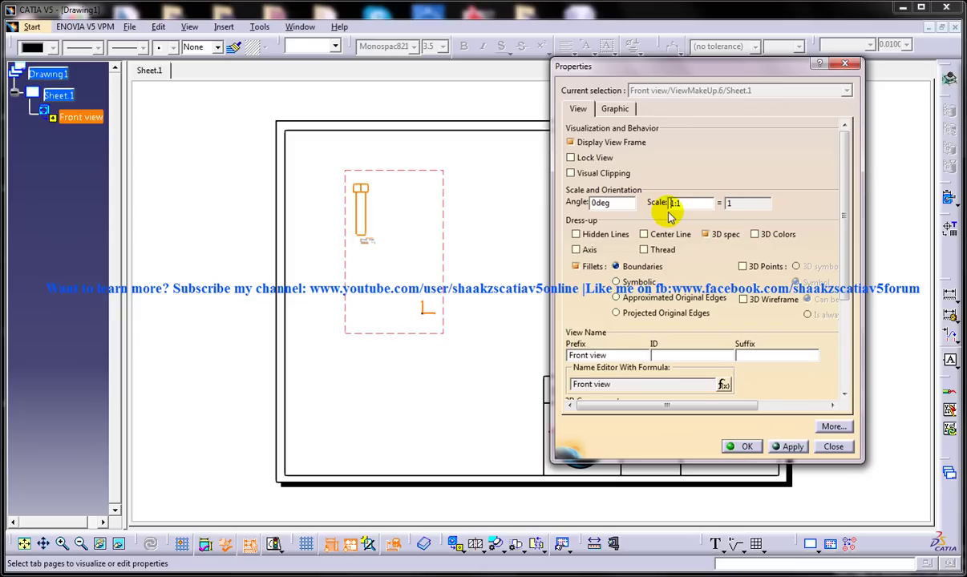
{"action": "type", "text": "5"}
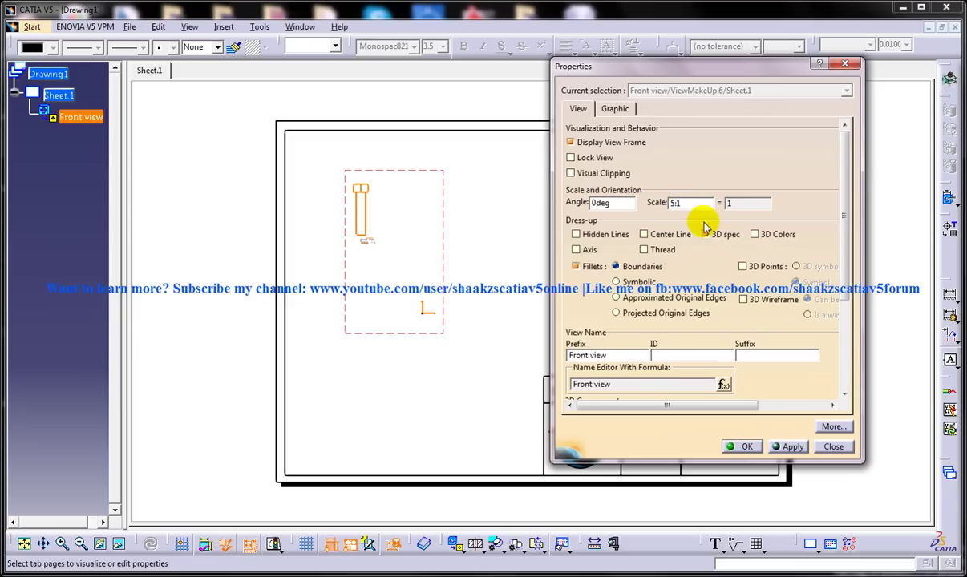
{"action": "left_click", "coordinate": [742, 446]}
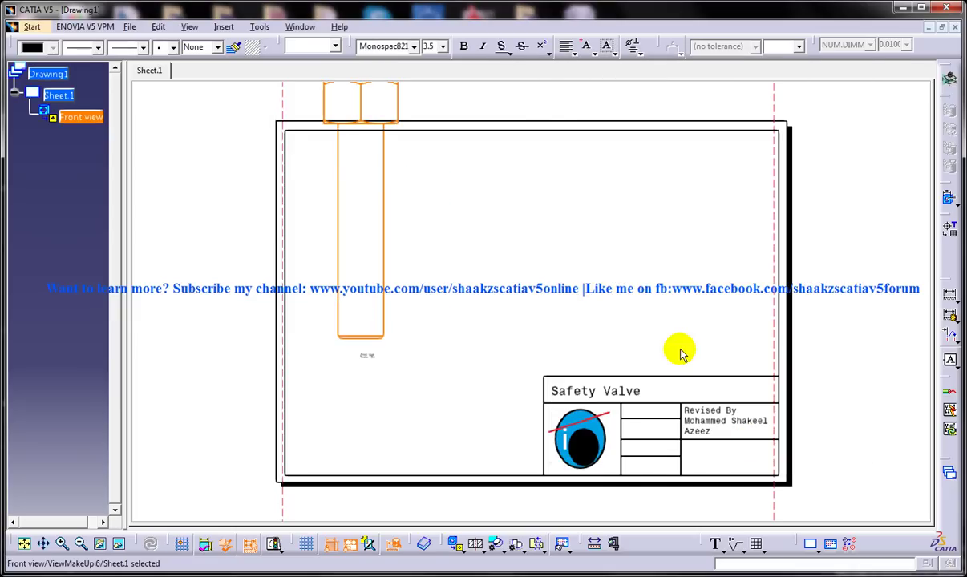
Step: Move the enlarged front view down so the whole bolt lies inside the sheet border
{"action": "left_click", "coordinate": [510, 171]}
{"action": "middle_click_drag", "start_coordinate": [522, 144], "coordinate": [586, 194]}
{"action": "left_click_drag", "start_coordinate": [840, 172], "coordinate": [829, 257]}
{"action": "left_click", "coordinate": [902, 227]}
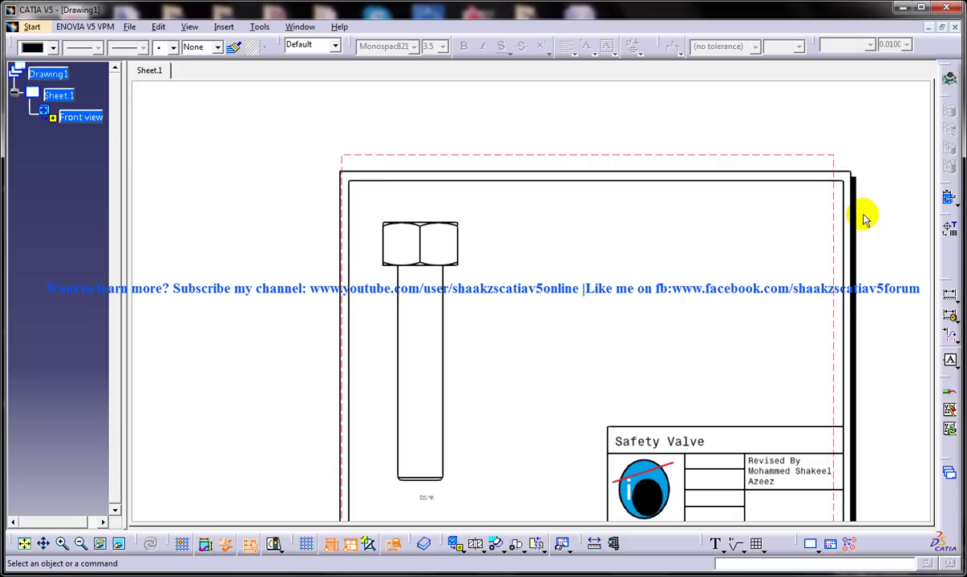
{"action": "left_click", "coordinate": [225, 28]}
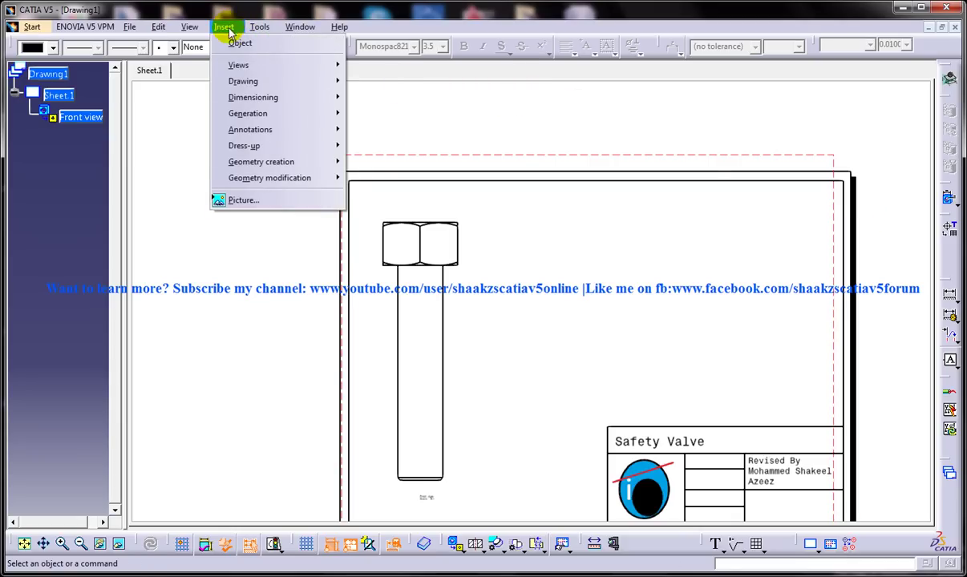
{"action": "mouse_move", "coordinate": [255, 97]}
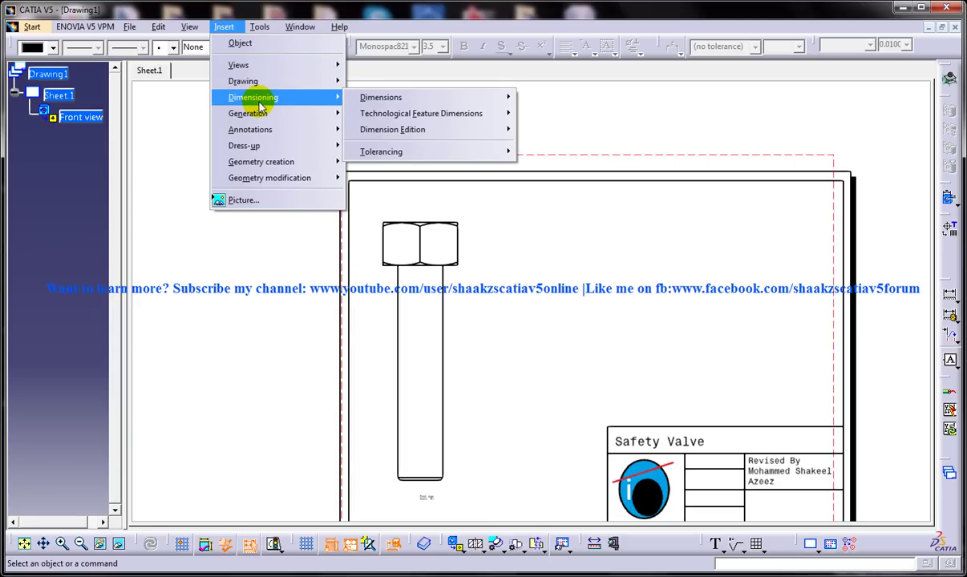
{"action": "mouse_move", "coordinate": [259, 115]}
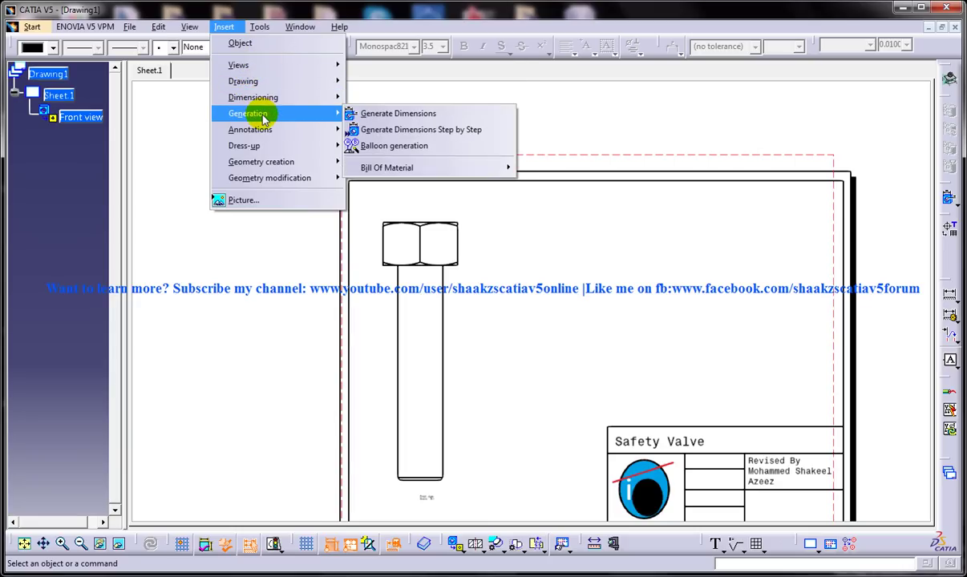
{"action": "left_click", "coordinate": [374, 114]}
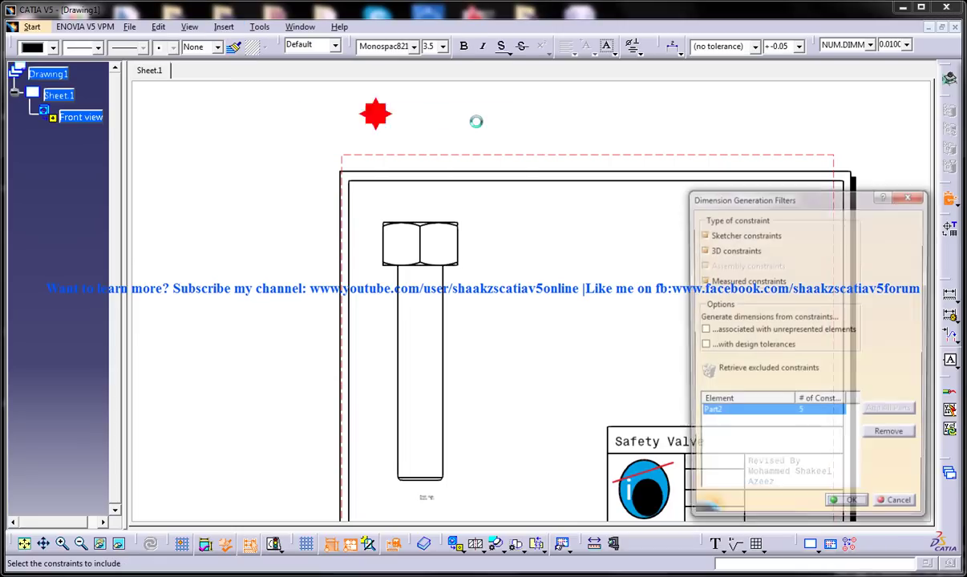
{"action": "left_click", "coordinate": [909, 197]}
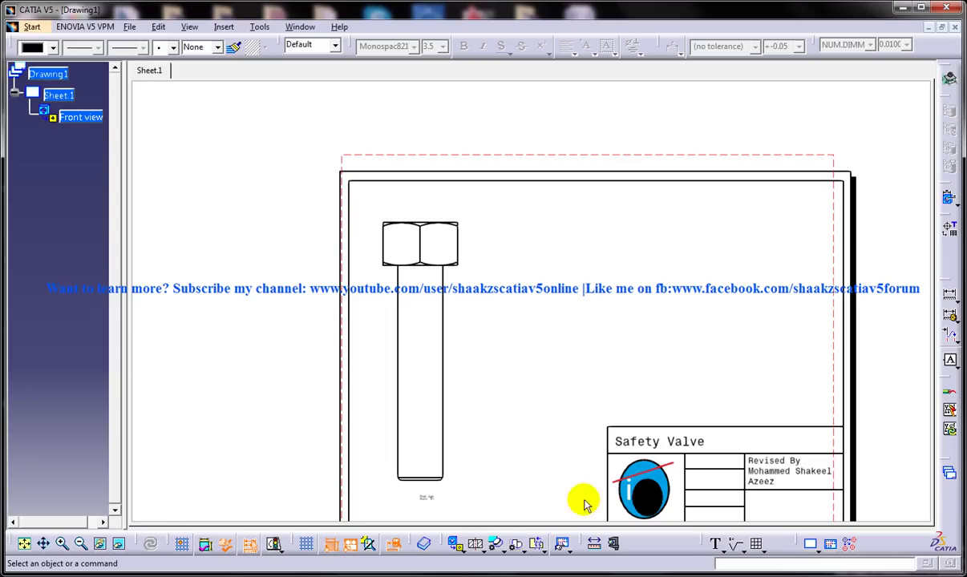
Step: Undock the Views and Generation toolbars and float them over the drawing area
{"action": "left_click_drag", "start_coordinate": [443, 546], "coordinate": [556, 340]}
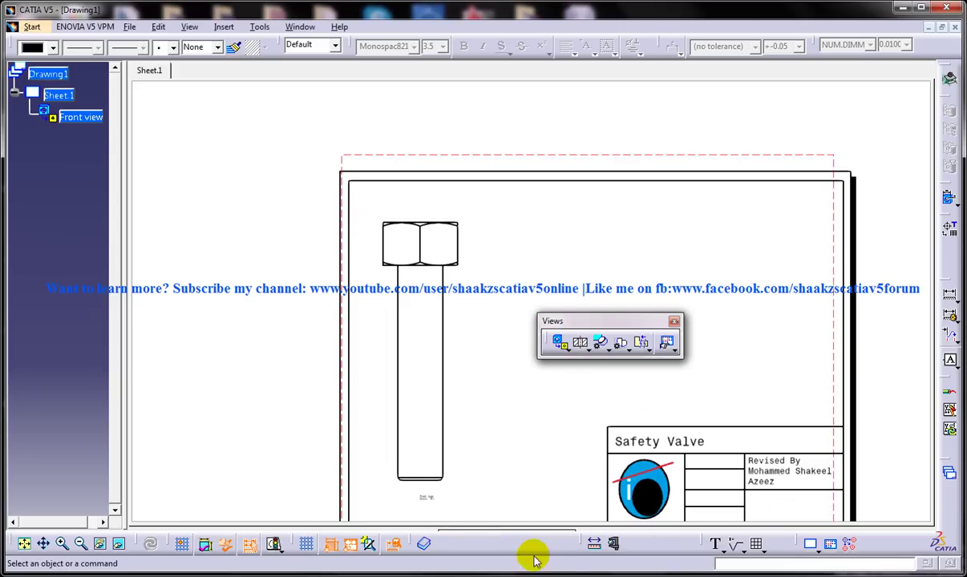
{"action": "right_click", "coordinate": [513, 530]}
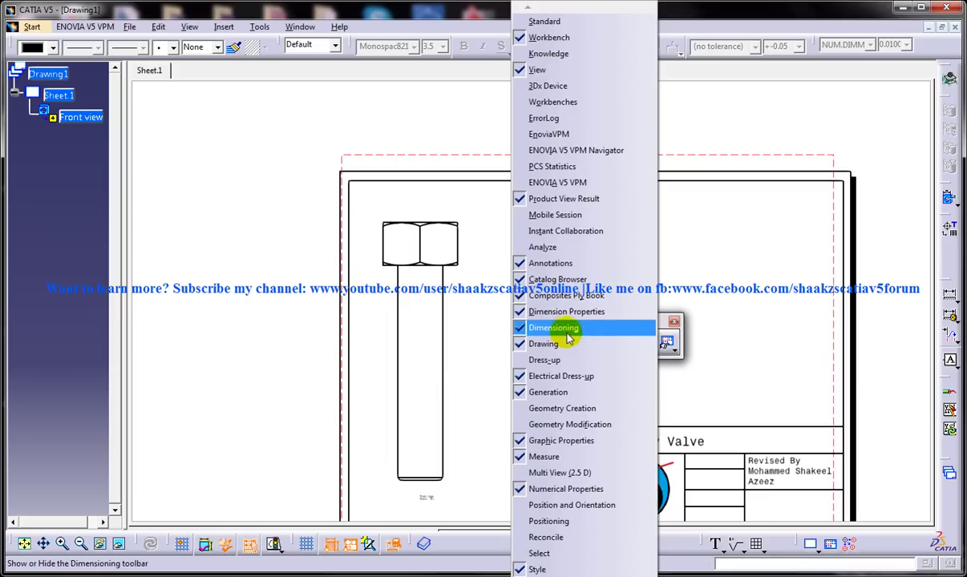
{"action": "left_click", "coordinate": [562, 394]}
{"action": "right_click", "coordinate": [505, 545]}
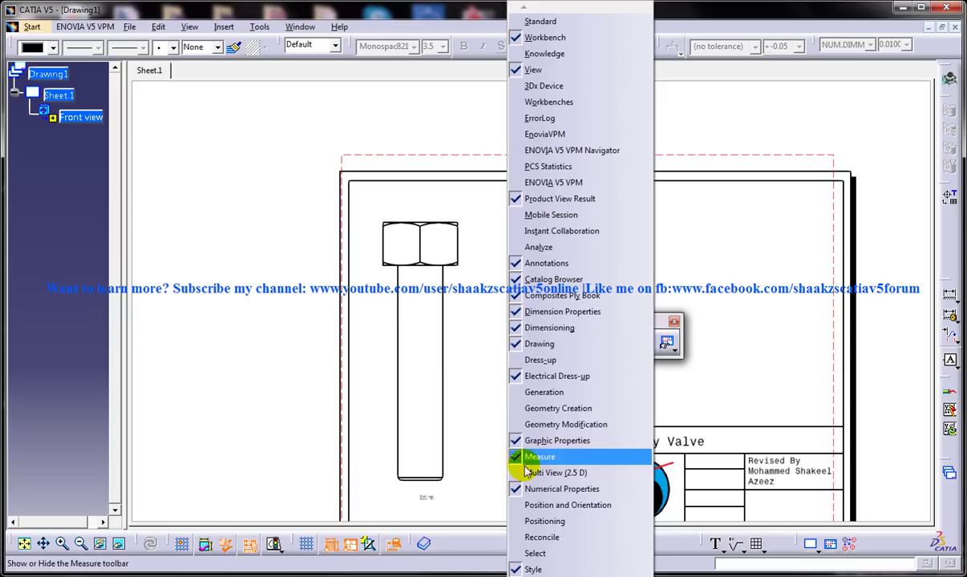
{"action": "left_click", "coordinate": [545, 392]}
{"action": "mouse_move", "coordinate": [943, 185]}
{"action": "left_mouse_down"}
{"action": "mouse_move", "coordinate": [851, 174]}
{"action": "mouse_move", "coordinate": [872, 227]}
{"action": "left_mouse_up"}
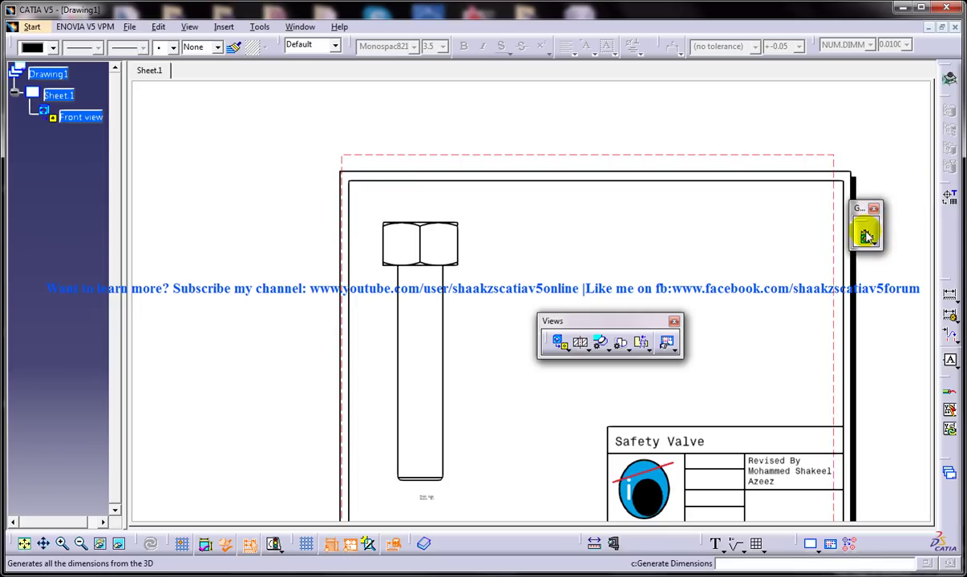
Step: Examine the dimension generation filters and the Drafting options, keeping Filters before generation enabled
{"action": "left_click", "coordinate": [866, 234]}
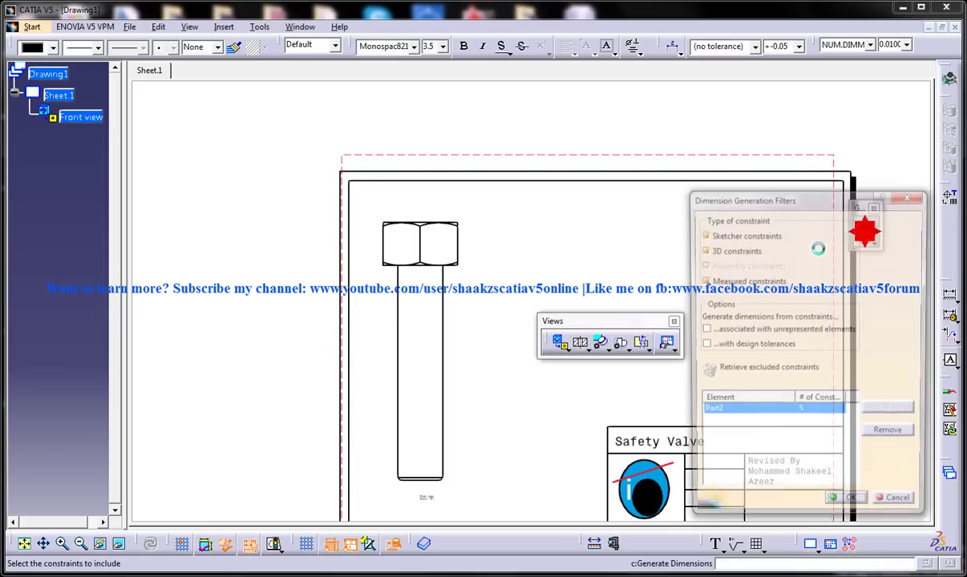
{"action": "left_click", "coordinate": [912, 198]}
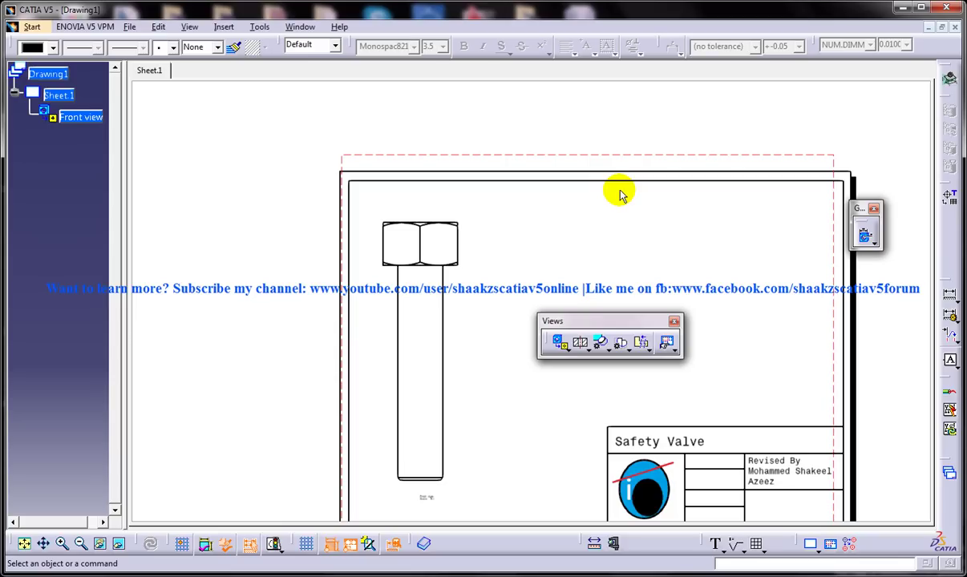
{"action": "left_click", "coordinate": [259, 26]}
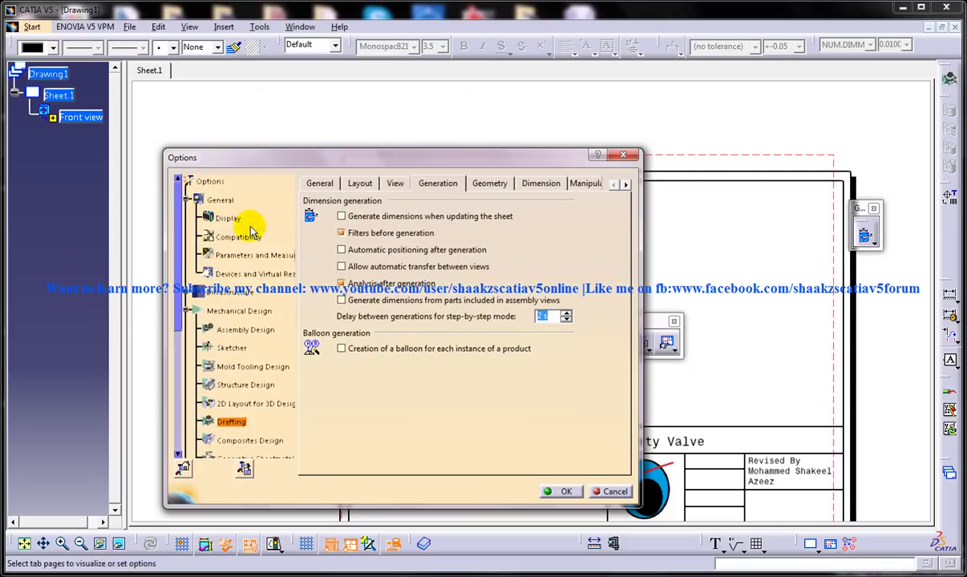
{"action": "left_click", "coordinate": [189, 311]}
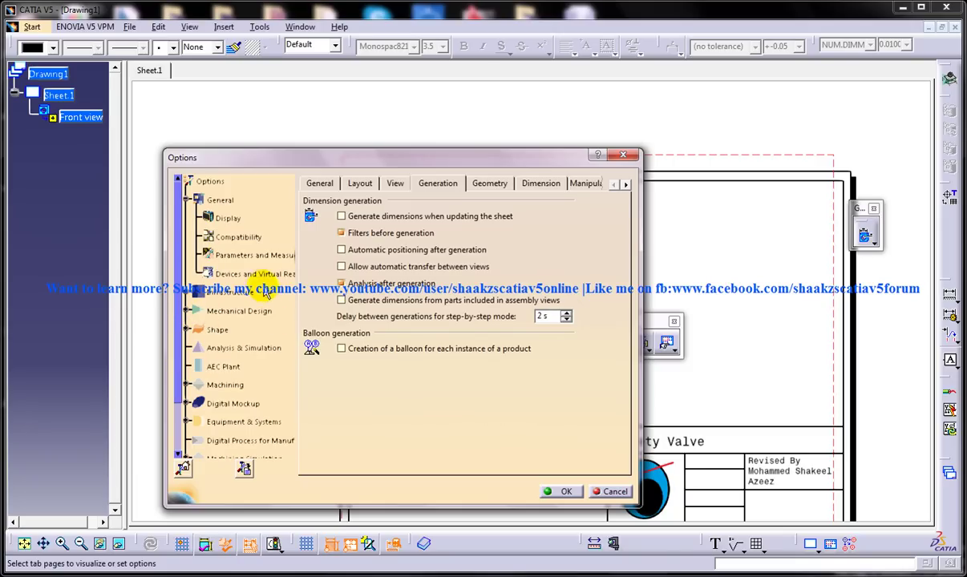
{"action": "left_click", "coordinate": [185, 311]}
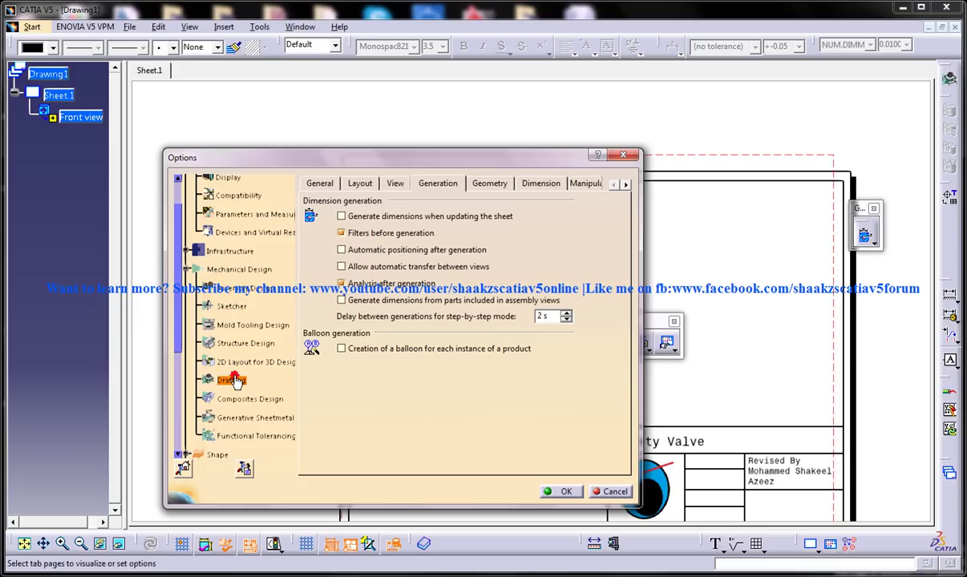
{"action": "left_click", "coordinate": [320, 184]}
{"action": "left_click", "coordinate": [363, 183]}
{"action": "left_click", "coordinate": [395, 184]}
{"action": "left_click", "coordinate": [430, 185]}
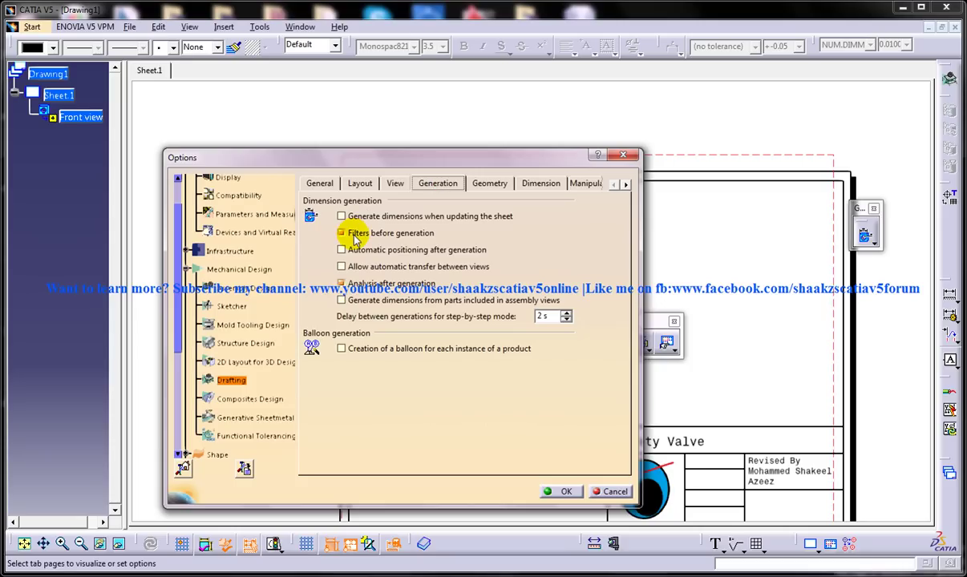
{"action": "left_click", "coordinate": [356, 239]}
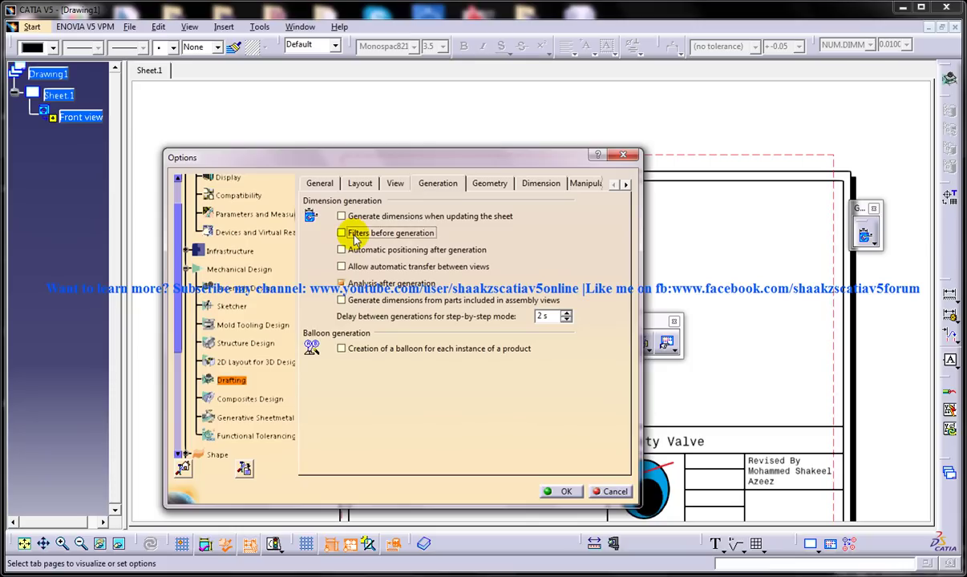
{"action": "left_click", "coordinate": [355, 239]}
{"action": "left_click", "coordinate": [563, 492]}
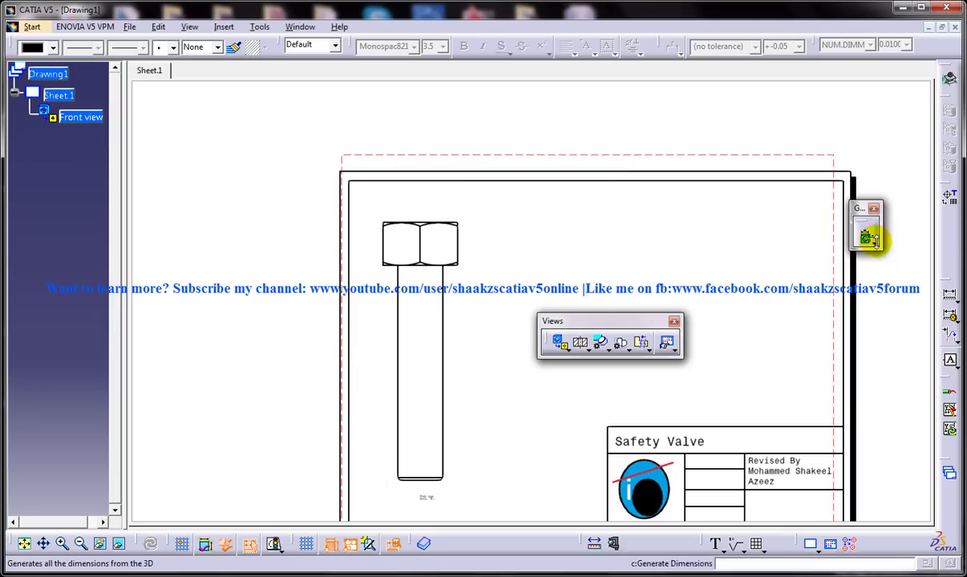
Step: Generate the front view's dimensions from Part2's sketcher, 3D and measured constraints, and accept the generated dimension analysis
{"action": "left_click", "coordinate": [874, 240]}
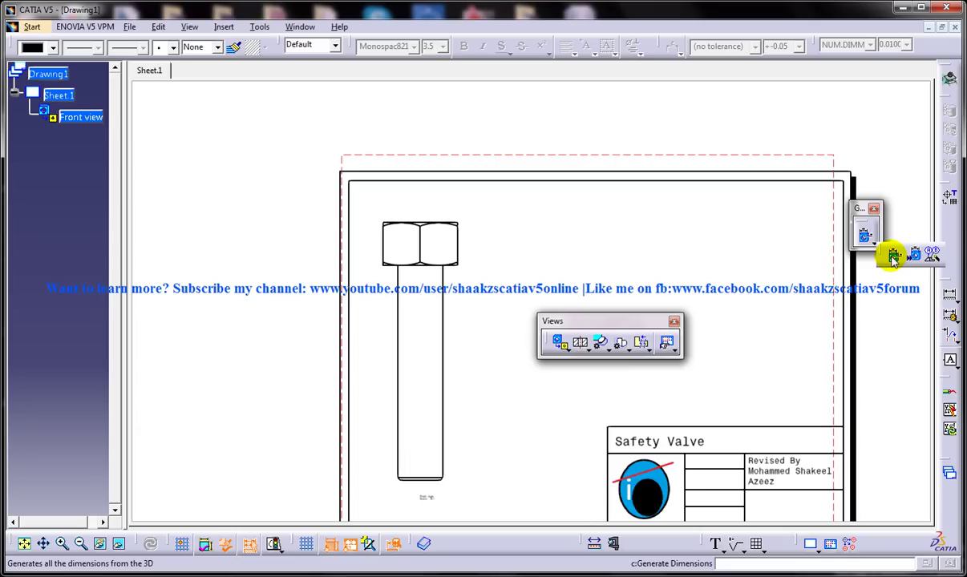
{"action": "left_click", "coordinate": [892, 258]}
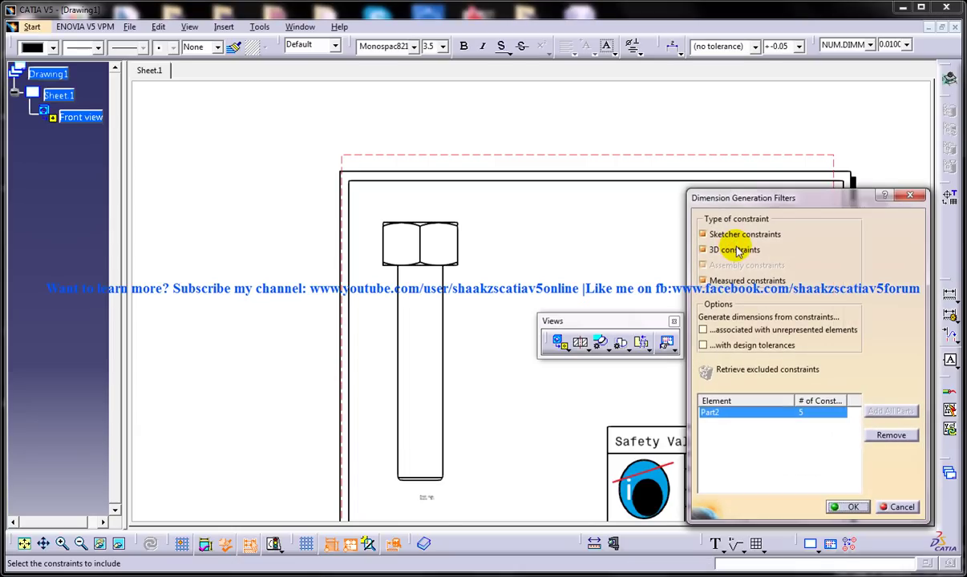
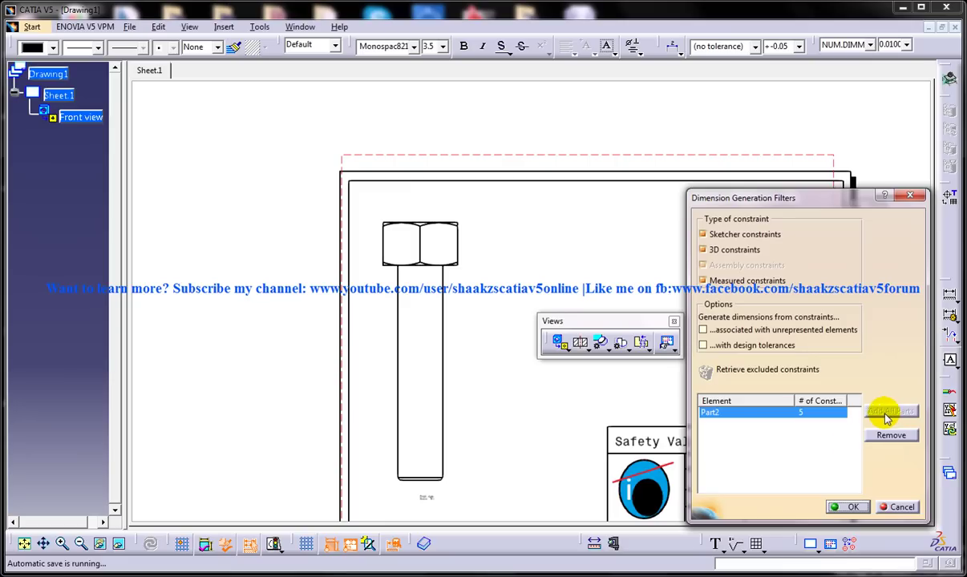
{"action": "left_click", "coordinate": [736, 431]}
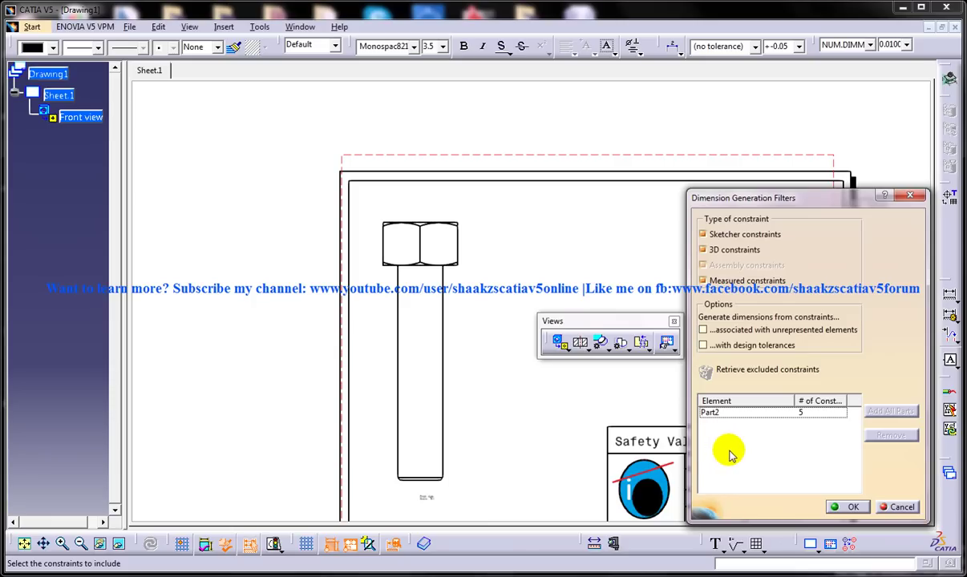
{"action": "left_click", "coordinate": [844, 506]}
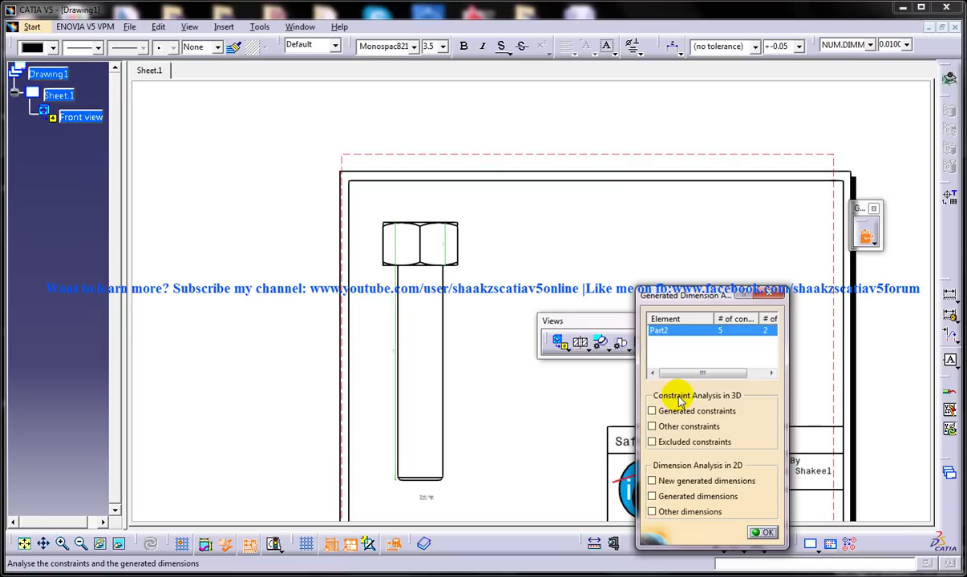
{"action": "left_click", "coordinate": [764, 533]}
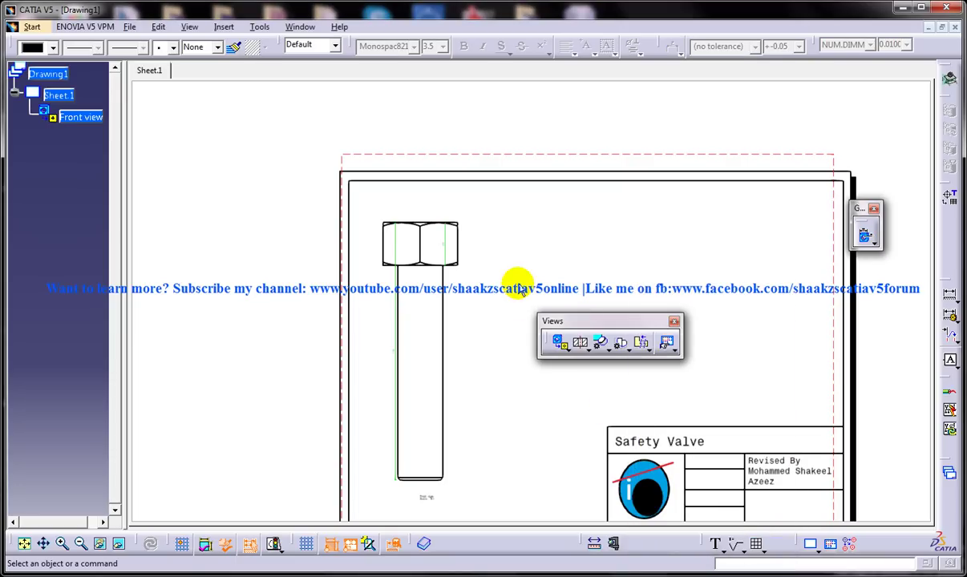
Step: Give the bolt head's height dimension a DIN_NUM2 tolerance with an upper value of 5 mm and a lower value of -6 mm
{"action": "middle_click_drag", "start_coordinate": [481, 284], "coordinate": [500, 281]}
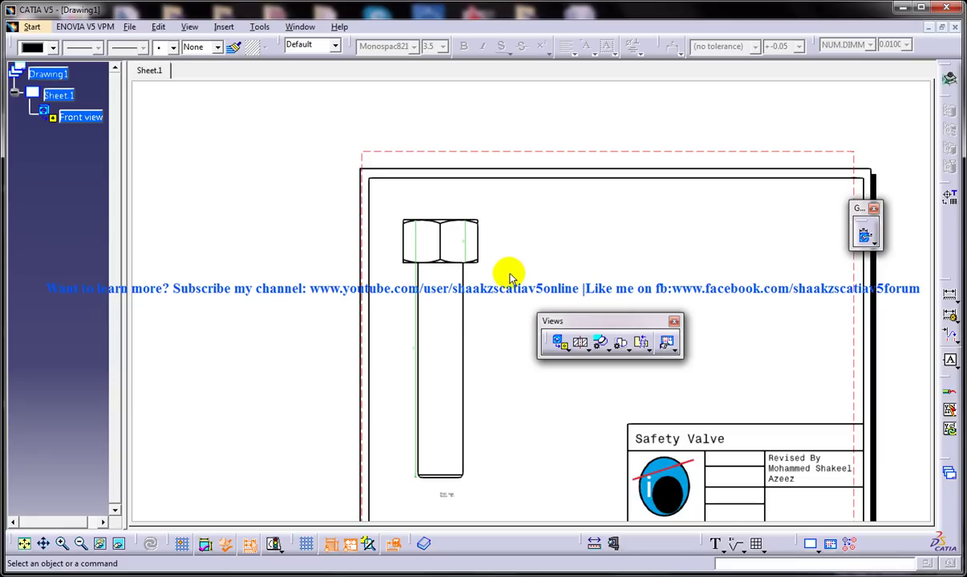
{"action": "mouse_move", "coordinate": [499, 266]}
{"action": "middle_mouse_down", "text": "ctrl"}
{"action": "mouse_move", "coordinate": [487, 194]}
{"action": "mouse_move", "coordinate": [503, 222]}
{"action": "middle_mouse_up", "text": "ctrl"}
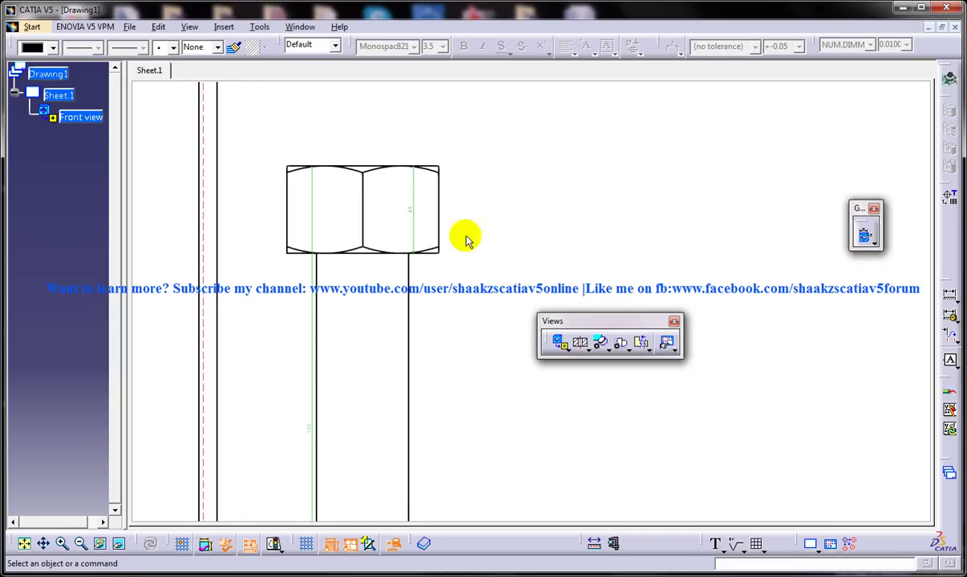
{"action": "right_click", "coordinate": [411, 211]}
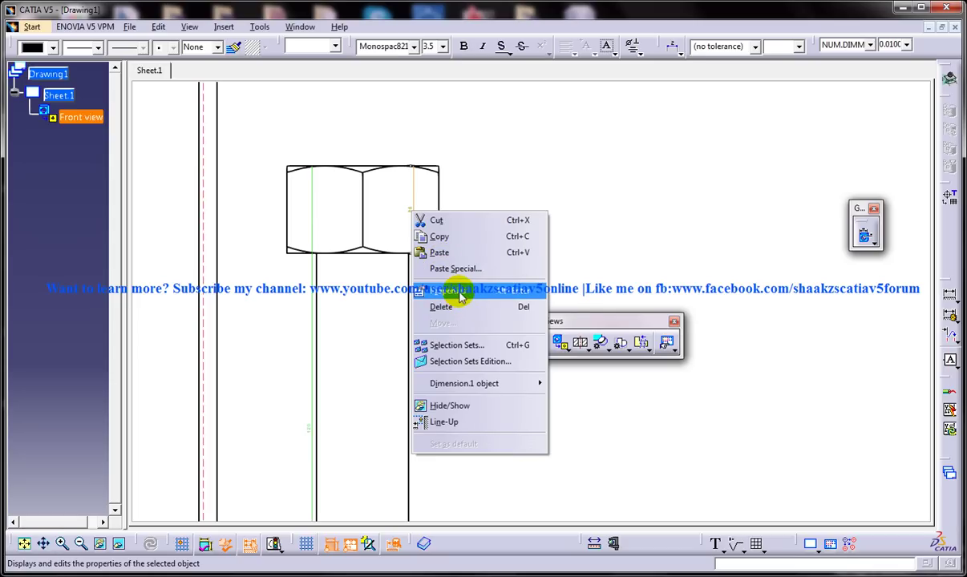
{"action": "left_click", "coordinate": [454, 295]}
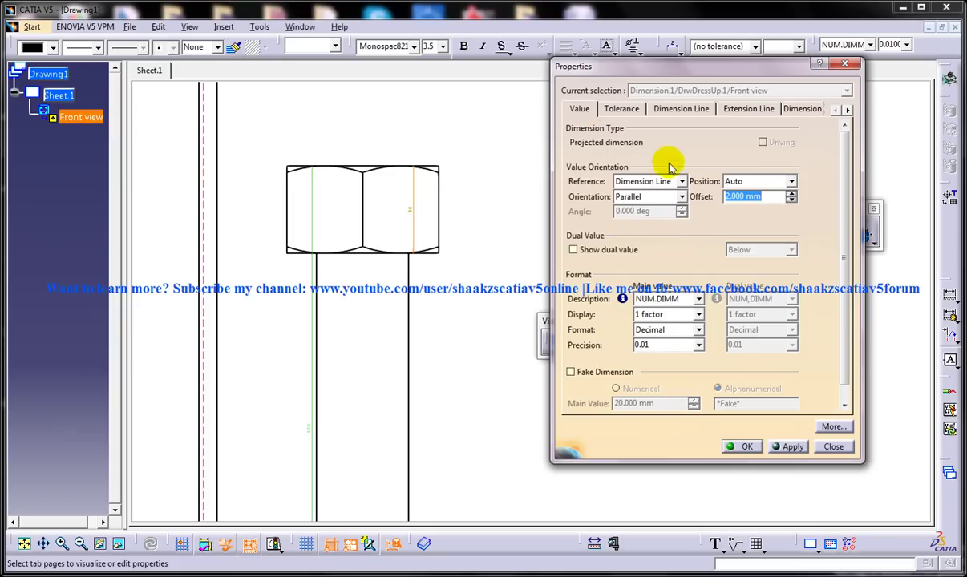
{"action": "left_click", "coordinate": [616, 108]}
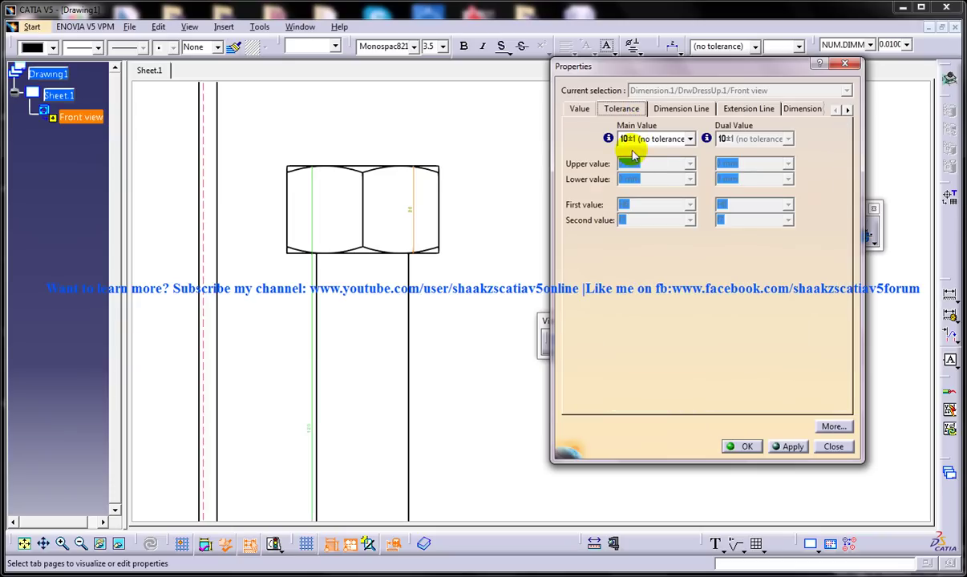
{"action": "left_click", "coordinate": [649, 139]}
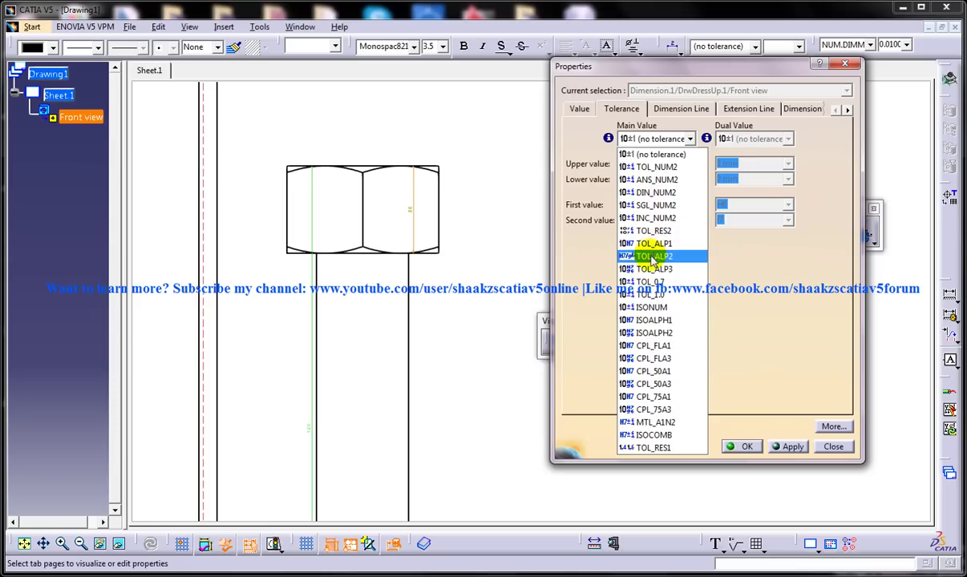
{"action": "left_click", "coordinate": [649, 192]}
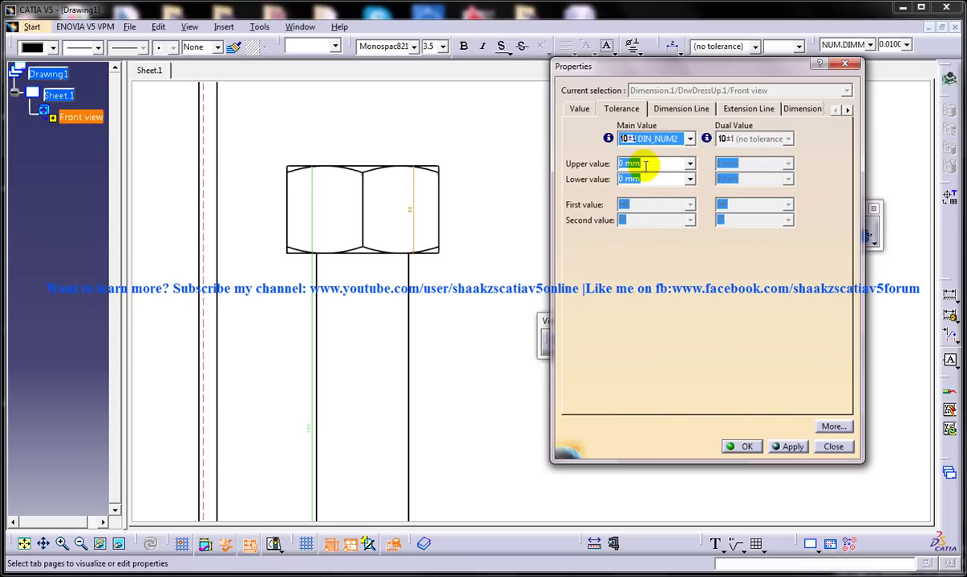
{"action": "left_click", "coordinate": [648, 163]}
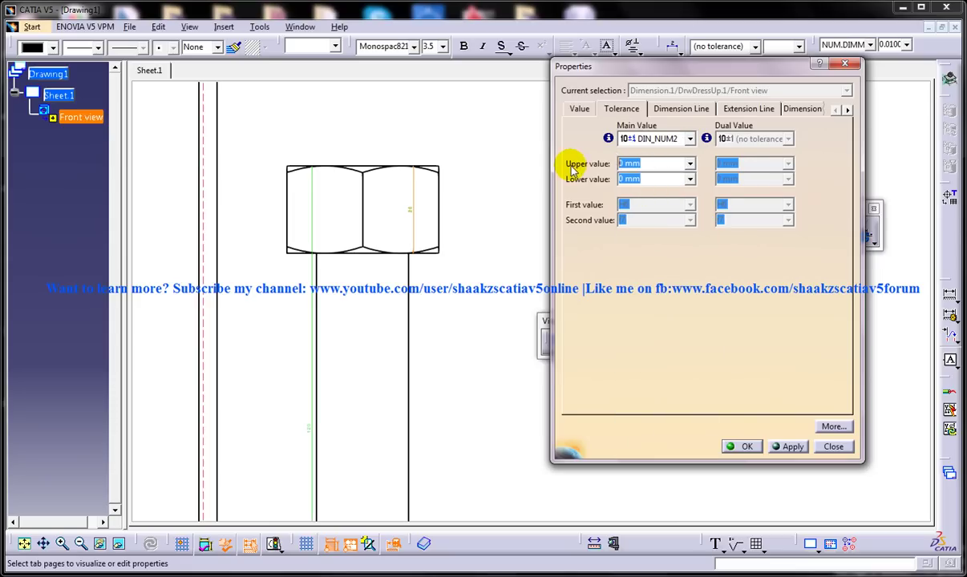
{"action": "type", "text": "5"}
{"action": "left_click", "coordinate": [656, 180]}
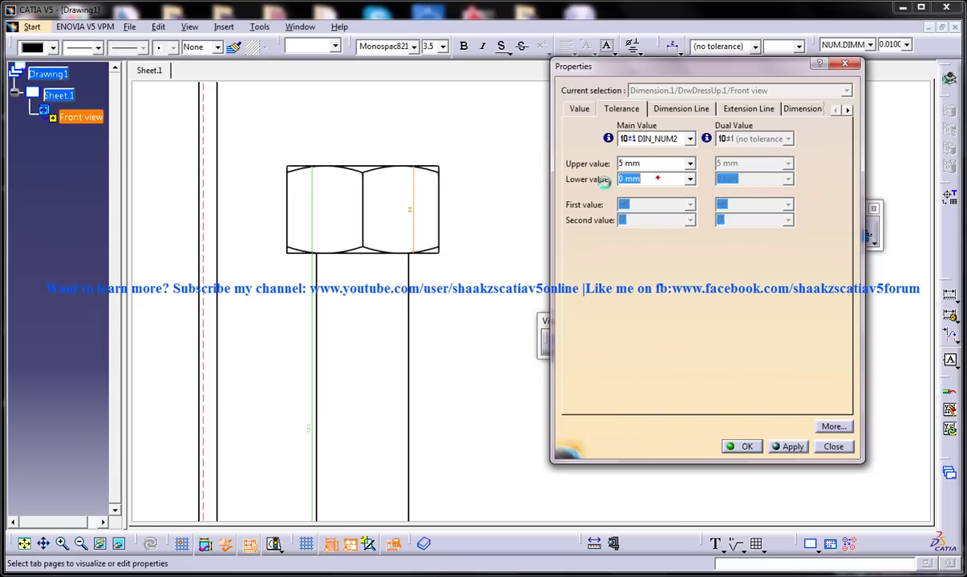
{"action": "type", "text": "-"}
Step: Look through the dimension line and extension line properties, and set the head height dimension's font size to 14 mm
{"action": "left_click", "coordinate": [679, 108]}
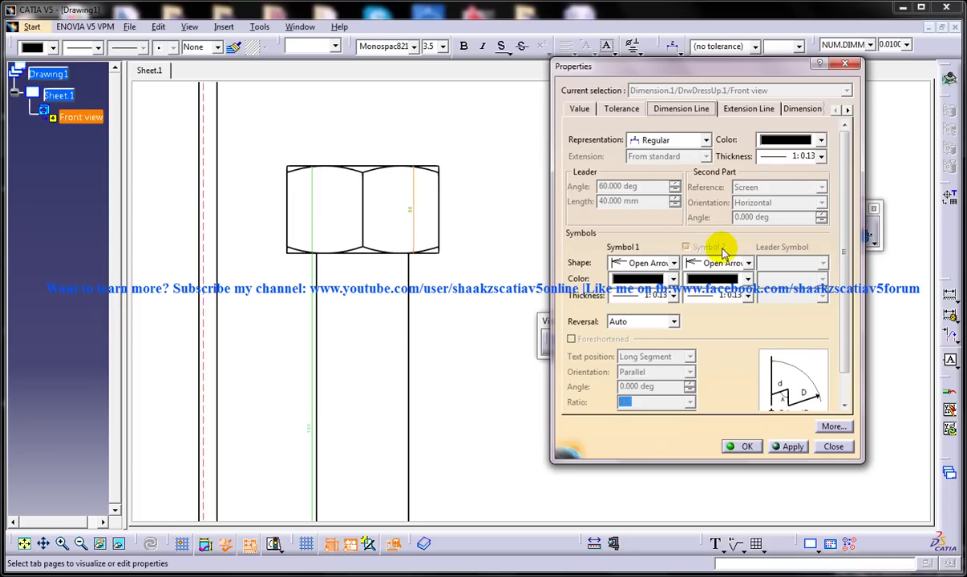
{"action": "left_click", "coordinate": [752, 112]}
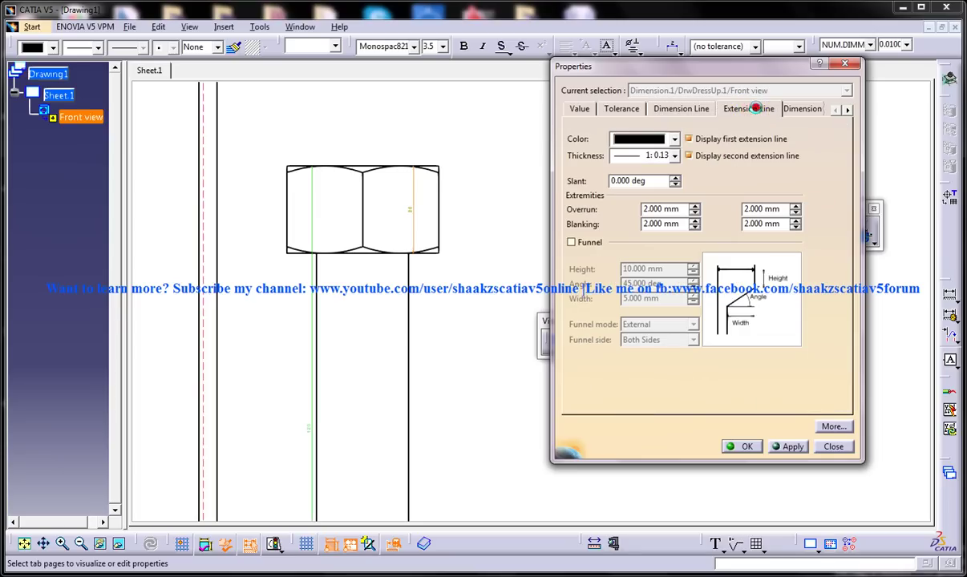
{"action": "left_click", "coordinate": [801, 110]}
{"action": "left_click", "coordinate": [847, 110]}
{"action": "left_click", "coordinate": [847, 110]}
{"action": "left_click", "coordinate": [716, 109]}
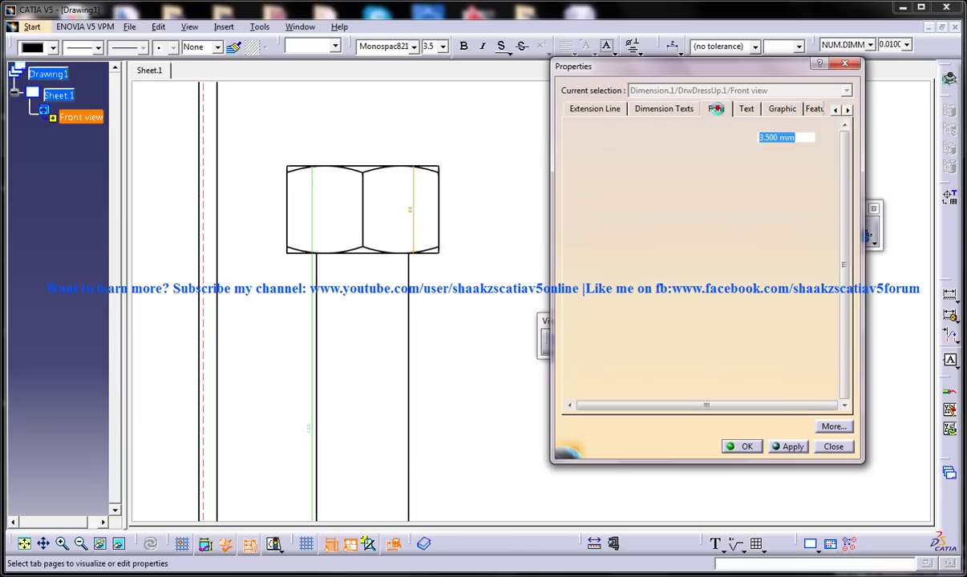
{"action": "left_click", "coordinate": [776, 183]}
{"action": "left_click", "coordinate": [776, 192]}
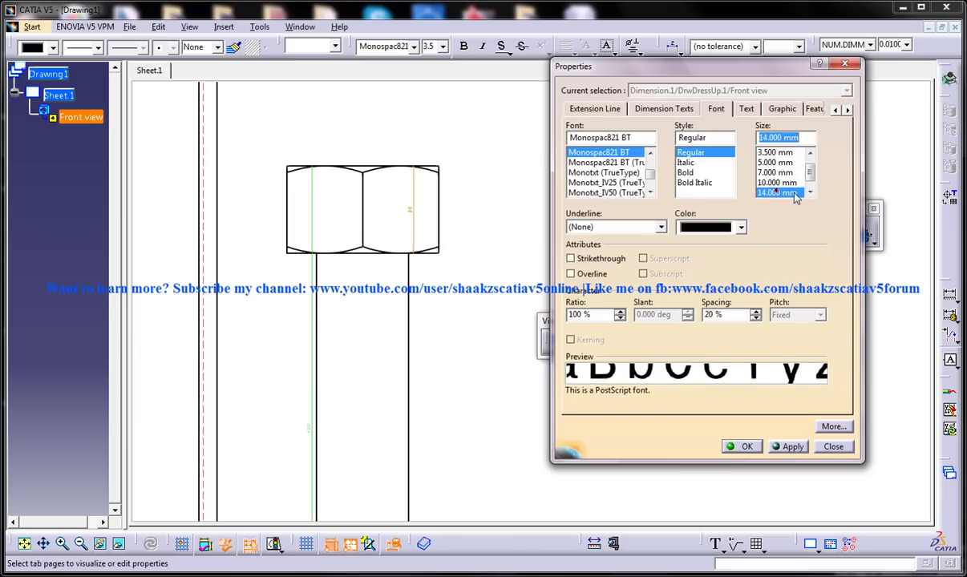
{"action": "scroll", "coordinate": [814, 177], "scroll_direction": "down", "scroll_amount": 1}
{"action": "left_click", "coordinate": [781, 192]}
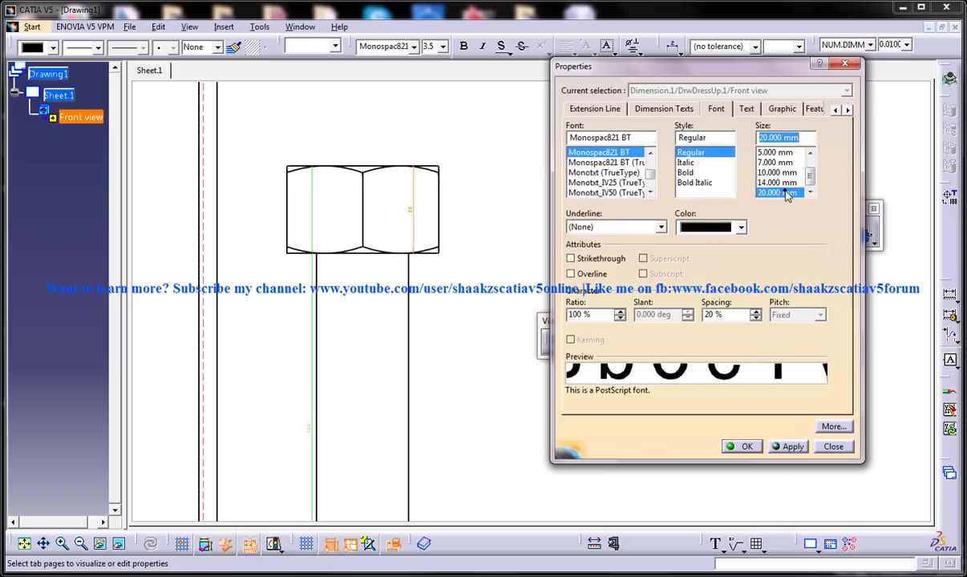
{"action": "left_click", "coordinate": [776, 183]}
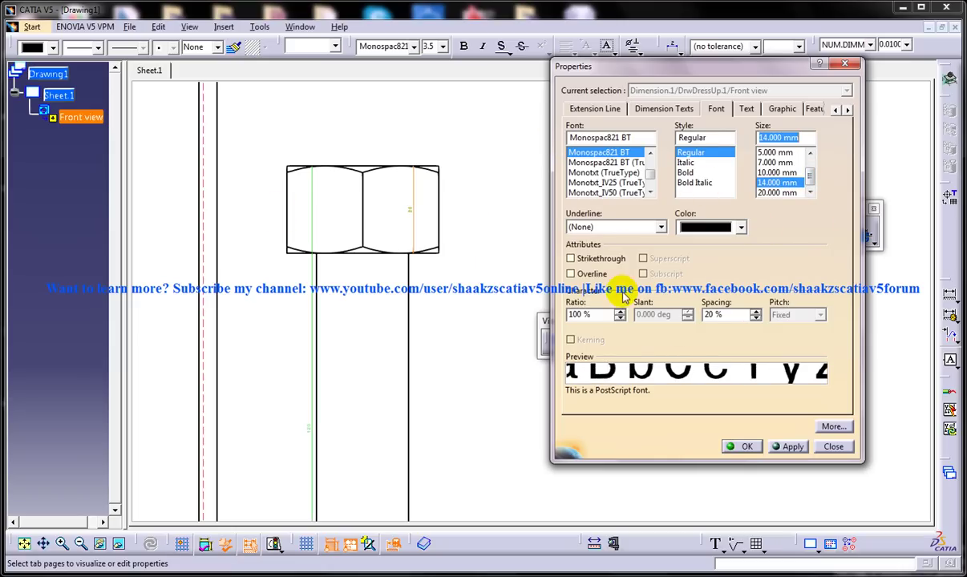
Step: Review the head height dimension's text, graphic and feature properties, and accept its tolerance and font changes
{"action": "left_click", "coordinate": [746, 109]}
{"action": "left_click", "coordinate": [782, 110]}
{"action": "left_click", "coordinate": [813, 109]}
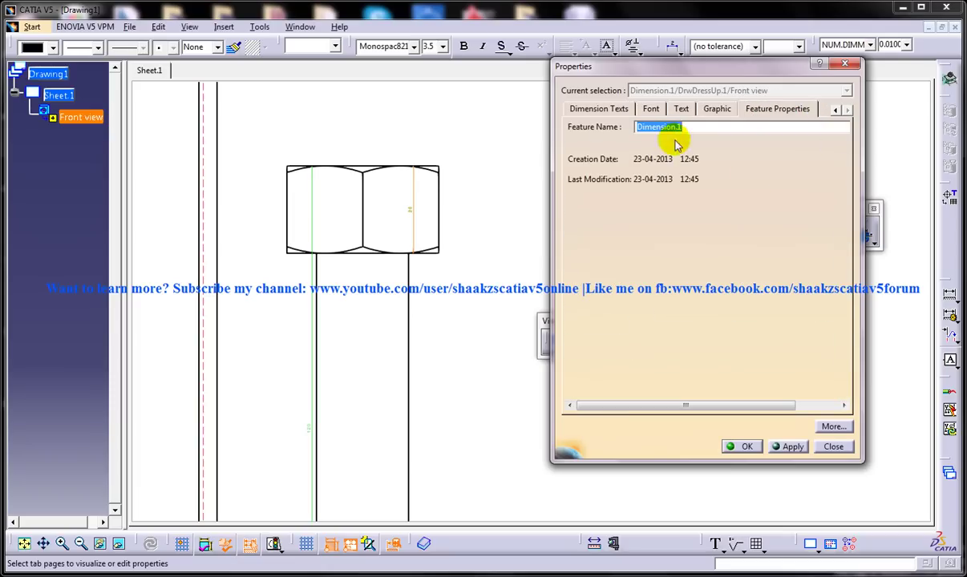
{"action": "left_click", "coordinate": [715, 109]}
{"action": "left_click", "coordinate": [681, 109]}
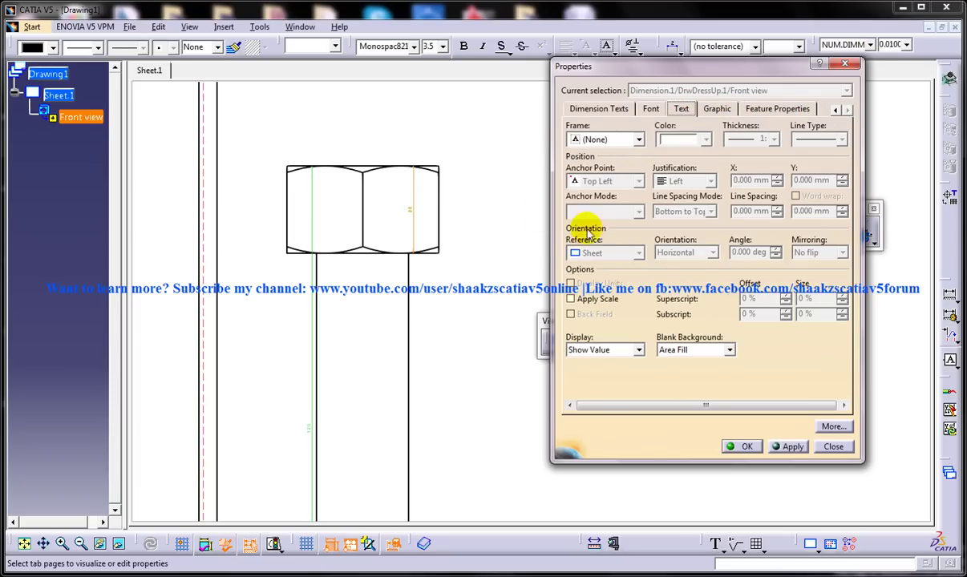
{"action": "left_click", "coordinate": [745, 446]}
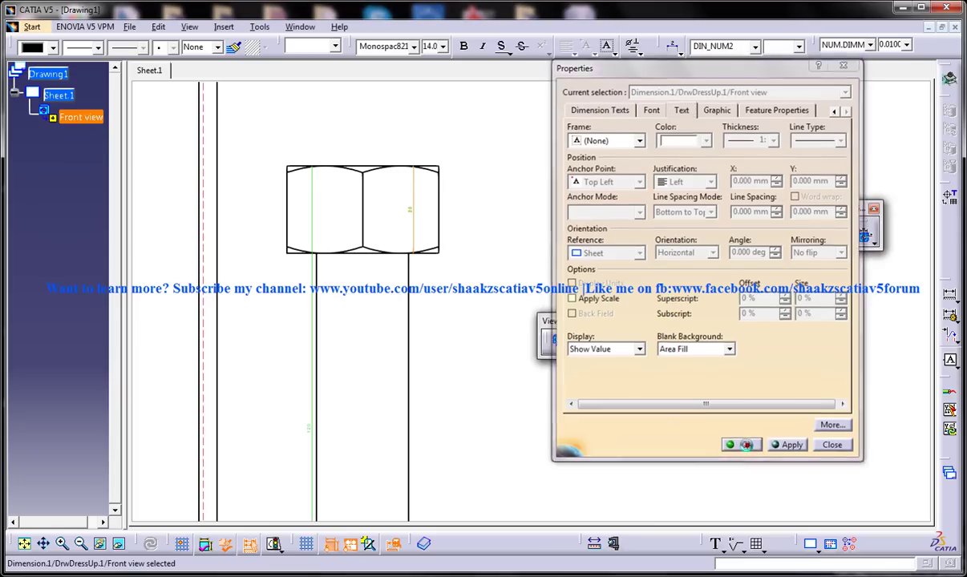
{"action": "left_click", "coordinate": [499, 250]}
Step: Set the font size of the bolt's overall length dimension to 14 mm and accept the change
{"action": "middle_click_drag", "start_coordinate": [499, 250], "coordinate": [592, 188]}
{"action": "mouse_move", "coordinate": [529, 247]}
{"action": "middle_mouse_down"}
{"action": "mouse_move", "coordinate": [425, 319]}
{"action": "mouse_move", "coordinate": [416, 308]}
{"action": "middle_mouse_up"}
{"action": "right_click", "coordinate": [417, 314]}
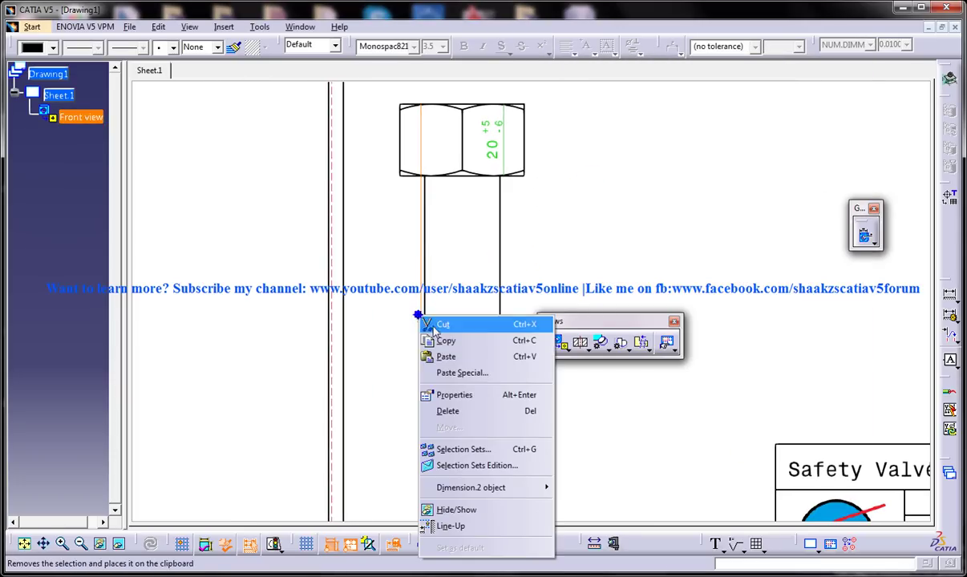
{"action": "left_click", "coordinate": [441, 394]}
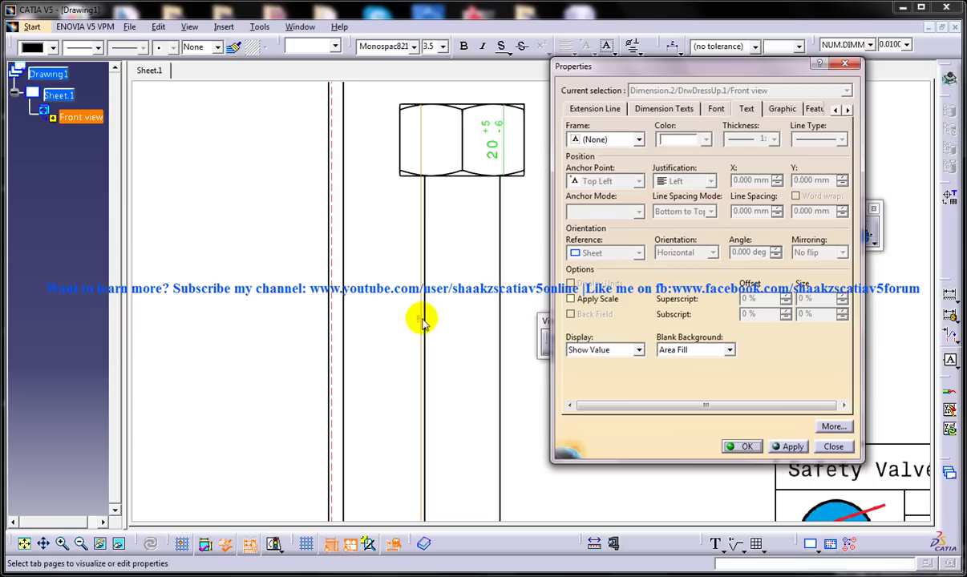
{"action": "left_click", "coordinate": [782, 109]}
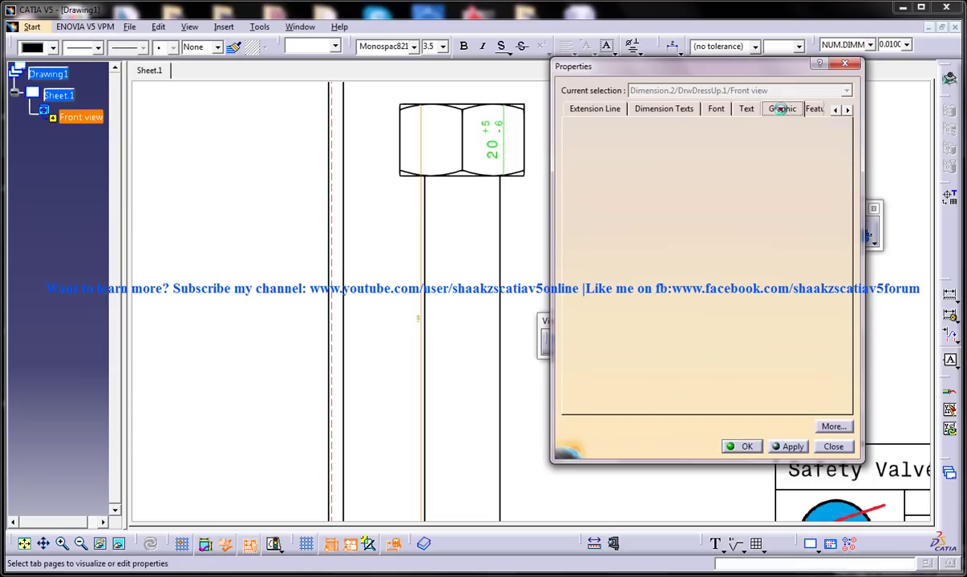
{"action": "left_click", "coordinate": [828, 109]}
{"action": "left_click", "coordinate": [649, 108]}
{"action": "left_click", "coordinate": [774, 193]}
{"action": "left_click", "coordinate": [742, 446]}
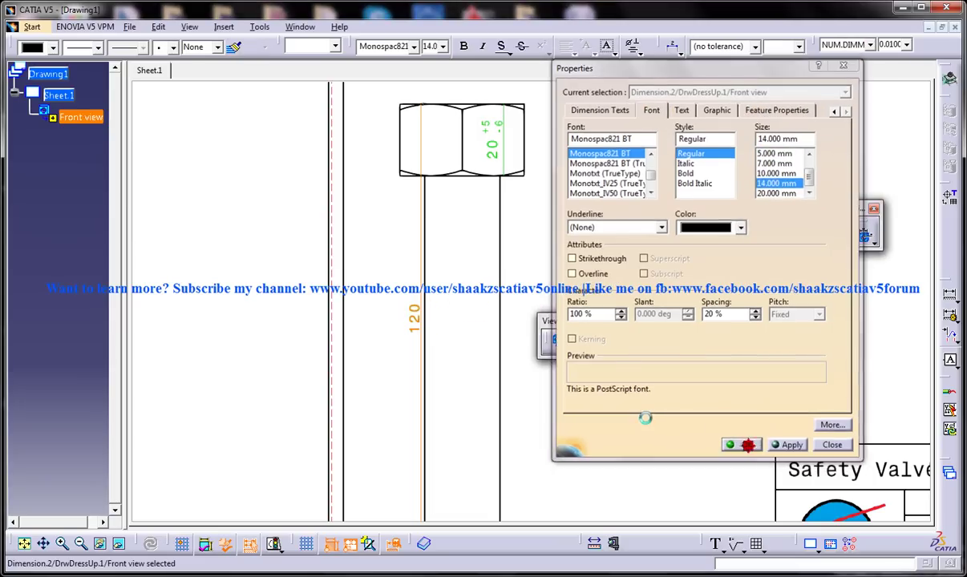
Step: Move the overall length dimension out to the left of the bolt and the head height dimension out to the right of the head
{"action": "scroll", "coordinate": [626, 242], "scroll_direction": "down", "scroll_amount": 3}
{"action": "middle_click_drag", "start_coordinate": [626, 238], "coordinate": [606, 233]}
{"action": "left_click_drag", "start_coordinate": [430, 312], "coordinate": [403, 309]}
{"action": "left_click", "coordinate": [465, 280]}
{"action": "left_click_drag", "start_coordinate": [479, 210], "coordinate": [522, 205]}
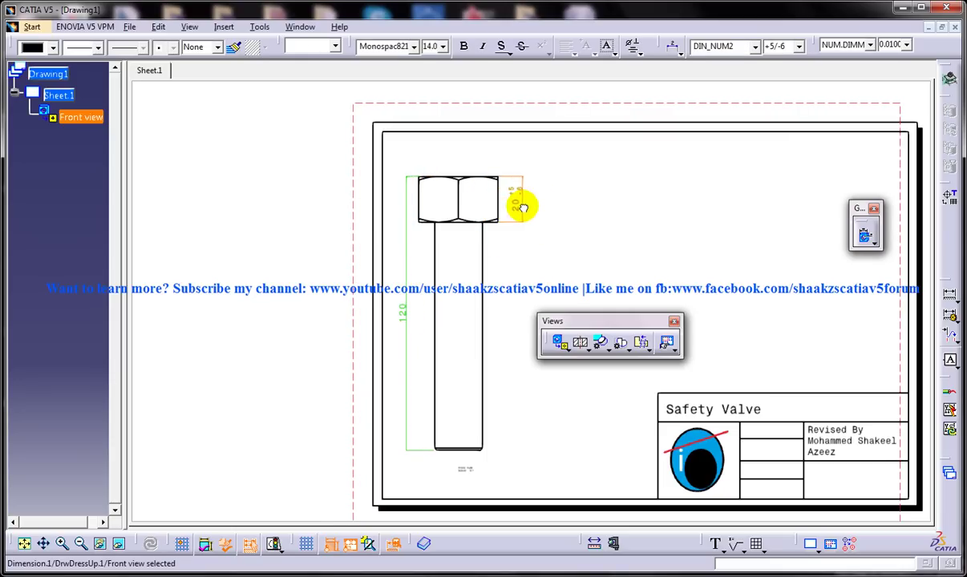
{"action": "left_click", "coordinate": [575, 195]}
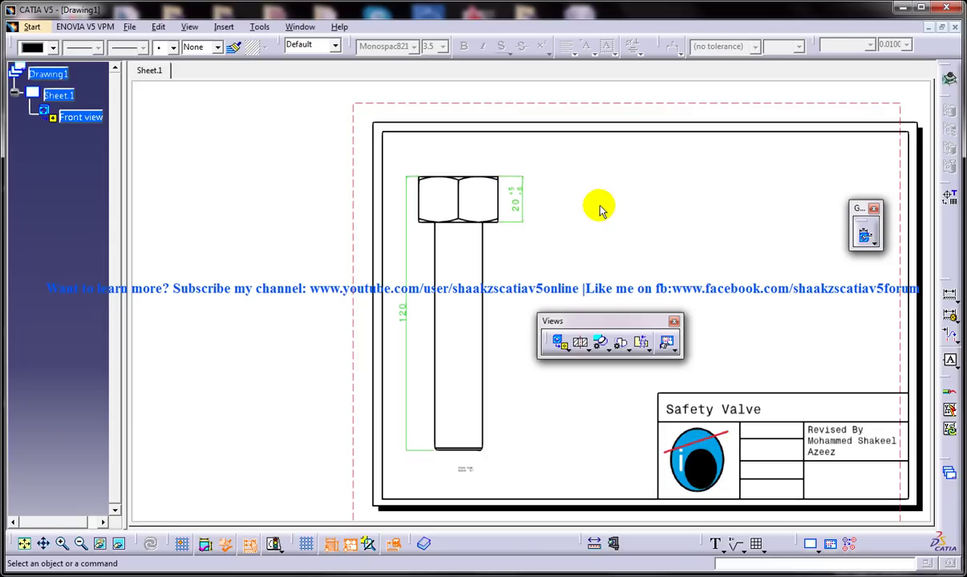